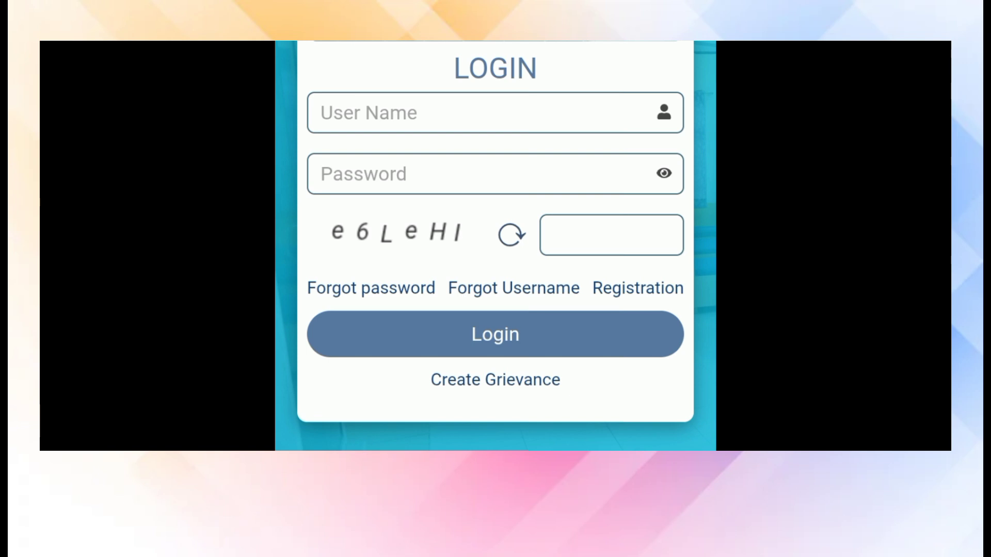
Examine the department options offered for the hostel scheme application on the portal's home page.
{"action": "scroll", "coordinate": [496, 245], "scroll_direction": "up", "scroll_amount": 10}
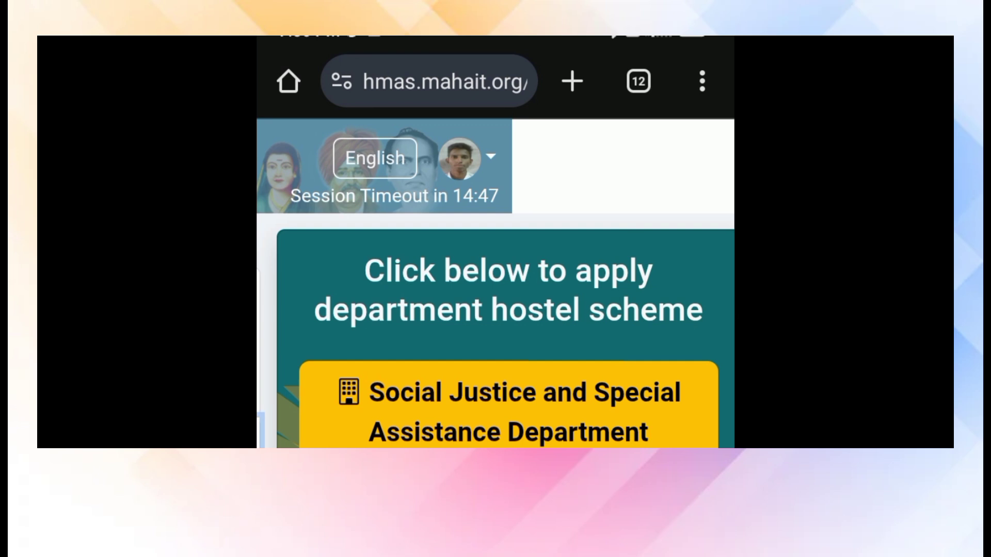
{"action": "scroll", "coordinate": [715, 146], "scroll_direction": "down", "scroll_amount": 3}
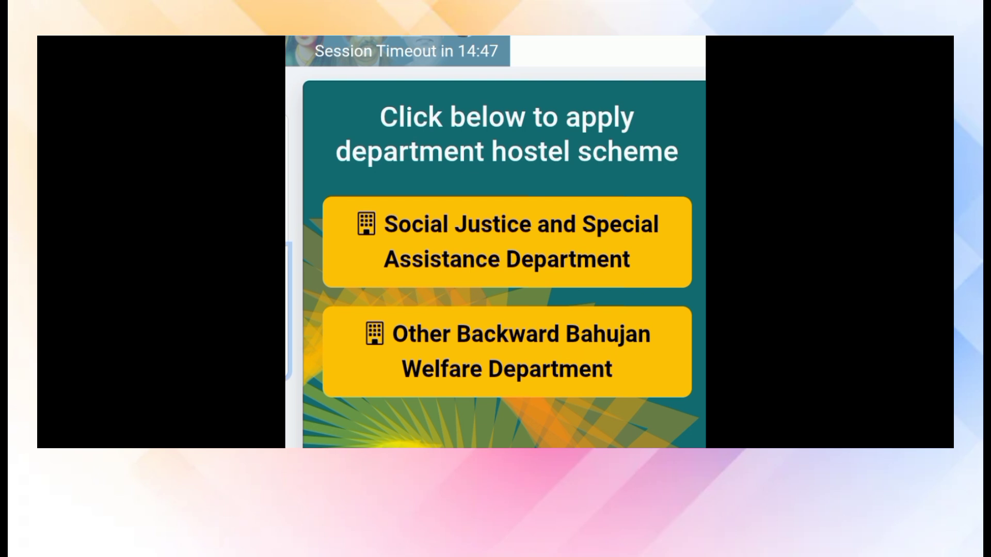
{"action": "scroll", "coordinate": [728, 224], "scroll_direction": "down", "scroll_amount": 3}
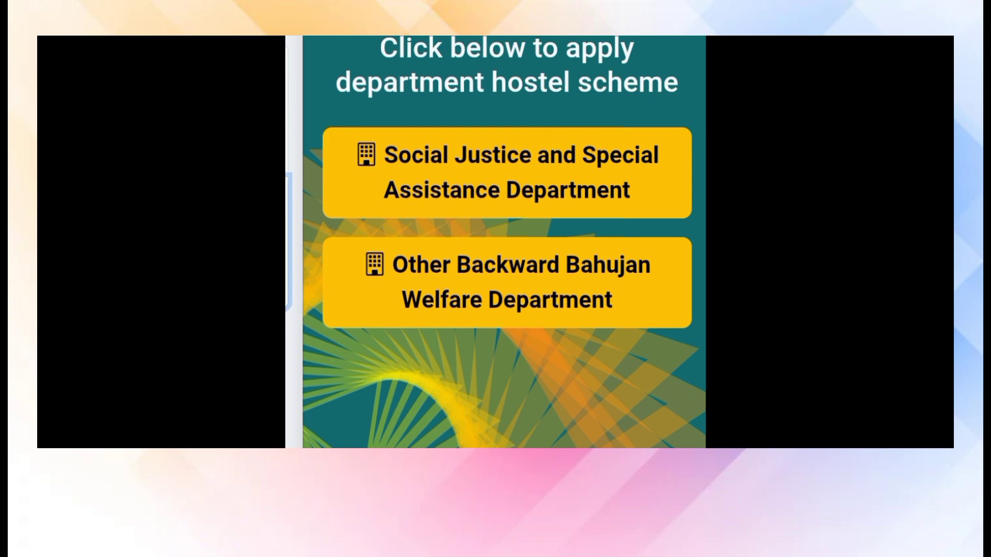
{"action": "scroll", "coordinate": [743, 243], "scroll_direction": "up", "scroll_amount": 2}
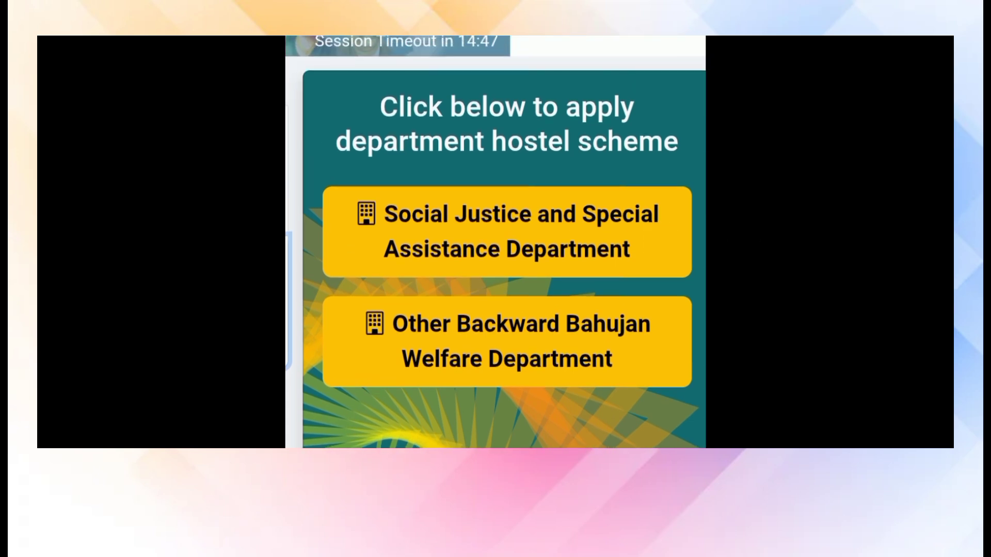
{"action": "scroll", "coordinate": [772, 232], "scroll_direction": "up", "scroll_amount": 2}
{"action": "scroll", "coordinate": [742, 215], "scroll_direction": "down", "scroll_amount": 3}
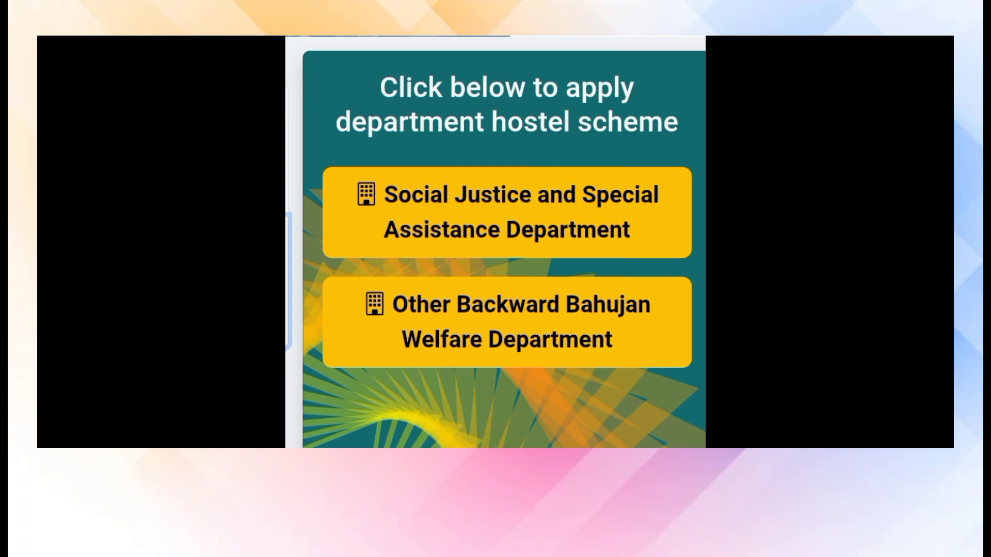
{"action": "scroll", "coordinate": [662, 322], "scroll_direction": "down", "scroll_amount": 2}
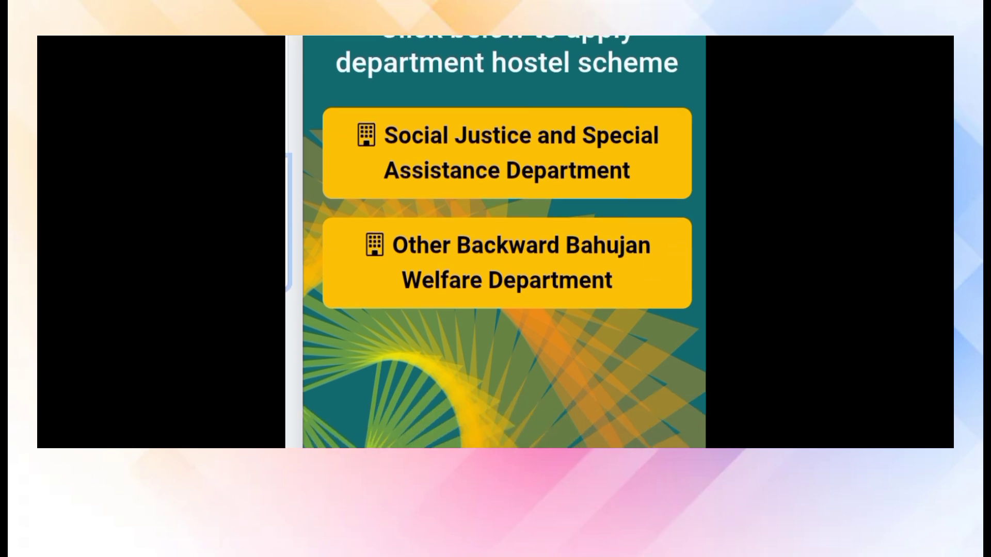
{"action": "scroll", "coordinate": [663, 294], "scroll_direction": "up", "scroll_amount": 1}
{"action": "scroll", "coordinate": [664, 303], "scroll_direction": "up", "scroll_amount": 1}
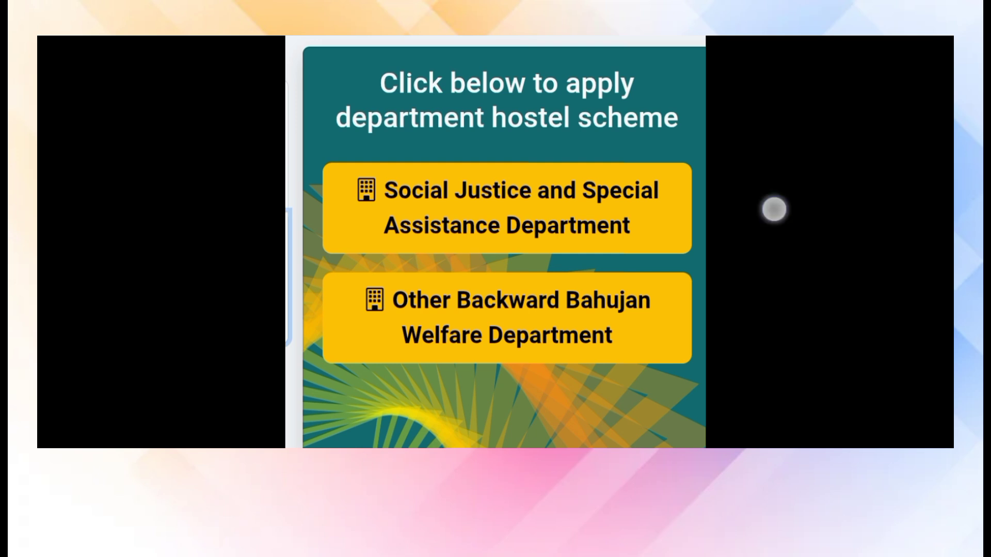
{"action": "scroll", "coordinate": [773, 208], "scroll_direction": "up", "scroll_amount": 1}
{"action": "scroll", "coordinate": [779, 215], "scroll_direction": "down", "scroll_amount": 1}
{"action": "scroll", "coordinate": [798, 279], "scroll_direction": "up", "scroll_amount": 1}
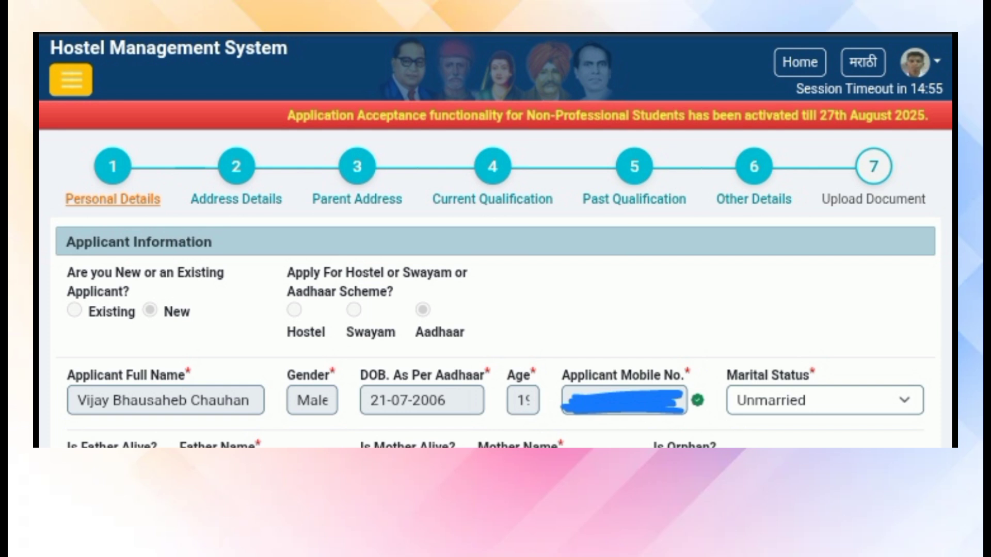
Review the Applicant Information section of Personal Details, including applicant type, scheme choice, identity fields, marital status and parent details.
{"action": "scroll", "coordinate": [259, 255], "scroll_direction": "up", "scroll_amount": 3}
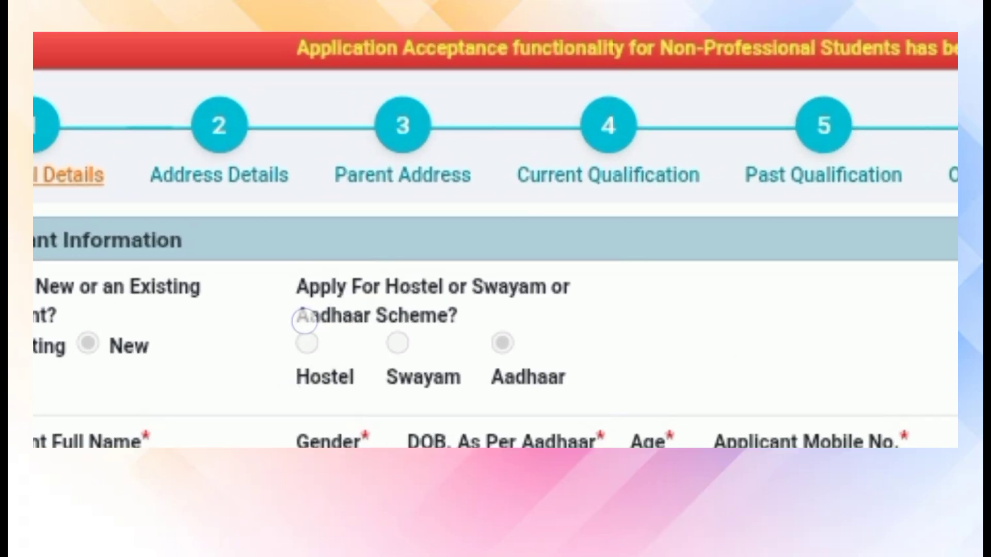
{"action": "left_click_drag", "start_coordinate": [303, 321], "coordinate": [401, 184]}
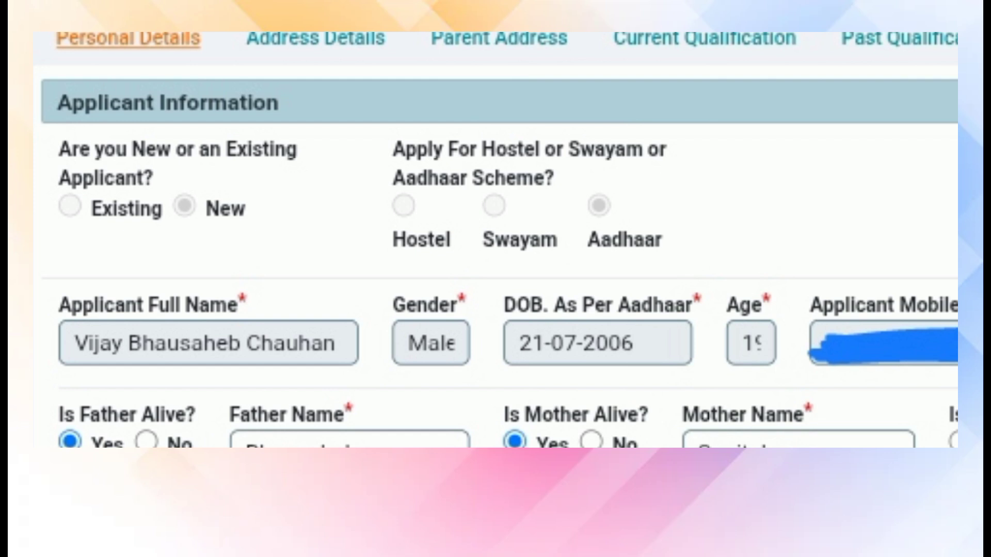
{"action": "left_click_drag", "start_coordinate": [622, 234], "coordinate": [626, 183]}
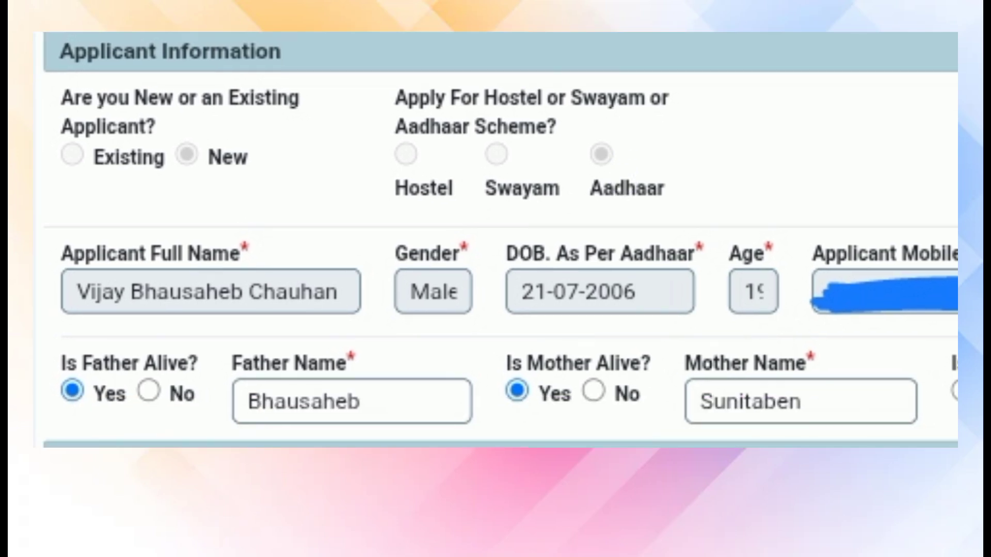
{"action": "left_click_drag", "start_coordinate": [686, 212], "coordinate": [640, 156]}
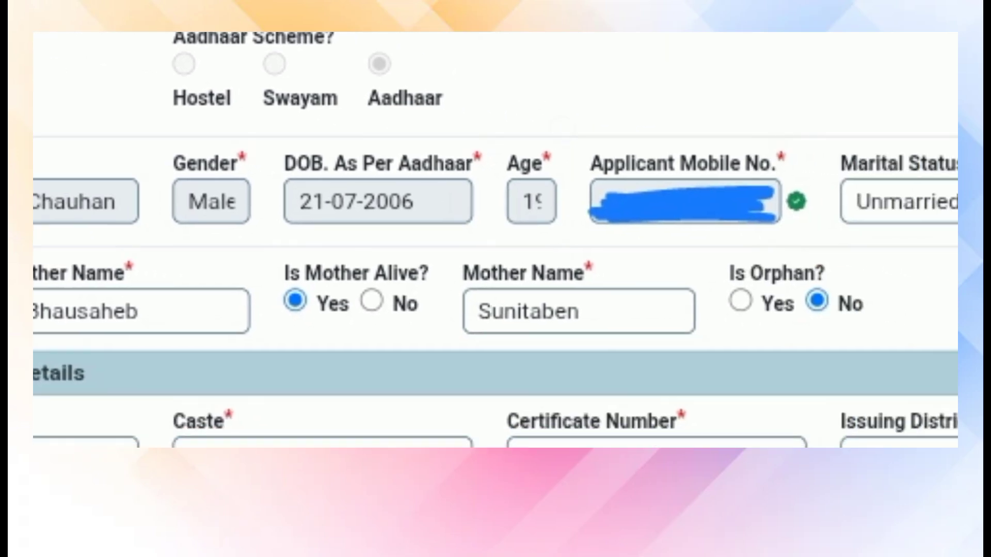
{"action": "left_click_drag", "start_coordinate": [741, 125], "coordinate": [642, 157]}
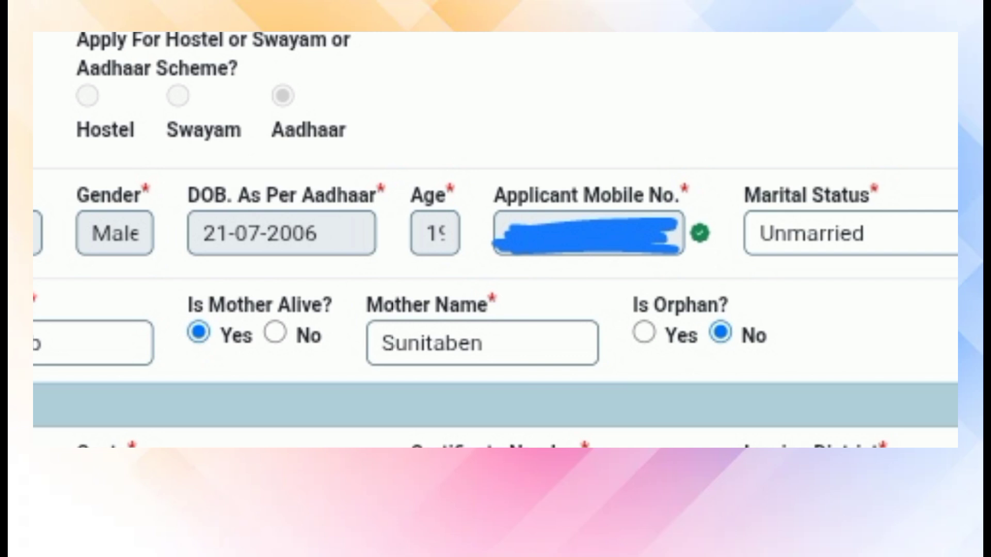
{"action": "scroll", "coordinate": [496, 240], "scroll_direction": "right", "scroll_amount": 3}
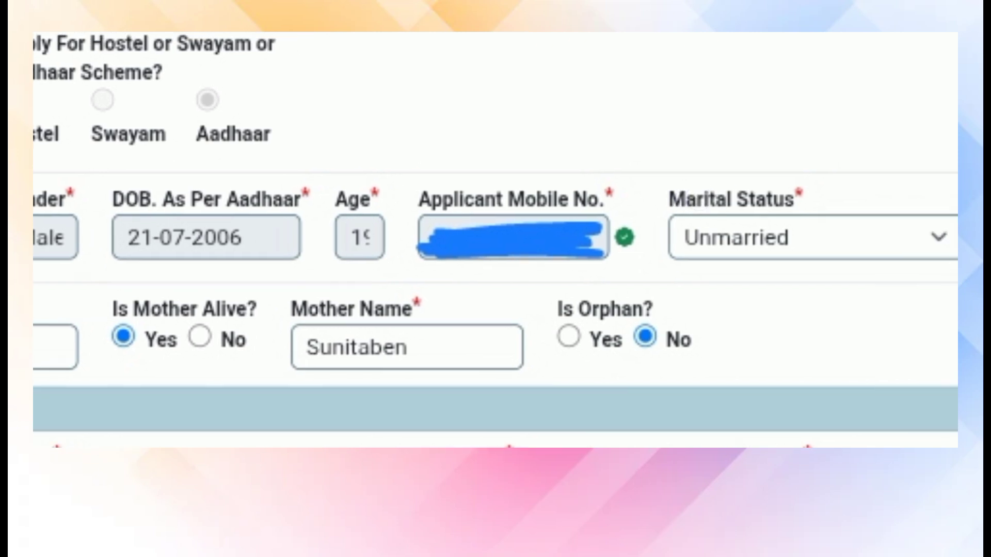
{"action": "left_click_drag", "start_coordinate": [619, 181], "coordinate": [643, 168]}
{"action": "left_click_drag", "start_coordinate": [703, 198], "coordinate": [671, 161]}
{"action": "scroll", "coordinate": [620, 191], "scroll_direction": "down", "scroll_amount": 2}
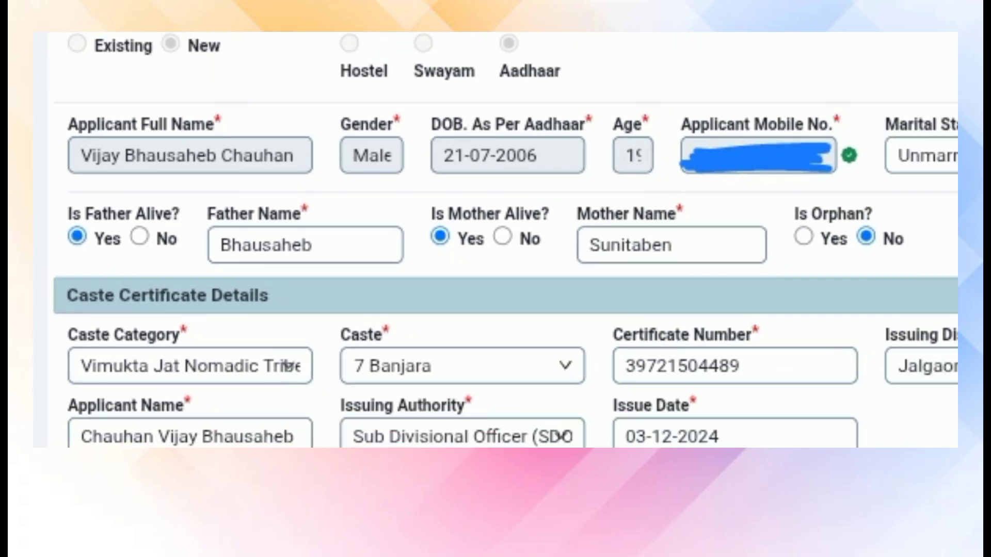
Review the Caste Certificate Details and Domicile Details sections of the personal details form.
{"action": "left_click_drag", "start_coordinate": [602, 192], "coordinate": [601, 151]}
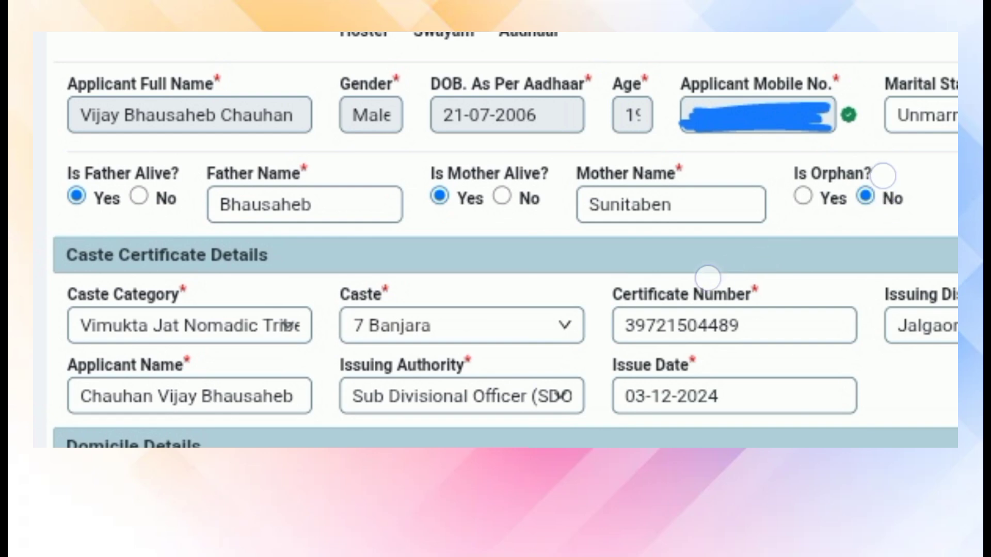
{"action": "scroll", "coordinate": [794, 228], "scroll_direction": "up", "scroll_amount": 1}
{"action": "scroll", "coordinate": [526, 299], "scroll_direction": "down", "scroll_amount": 2}
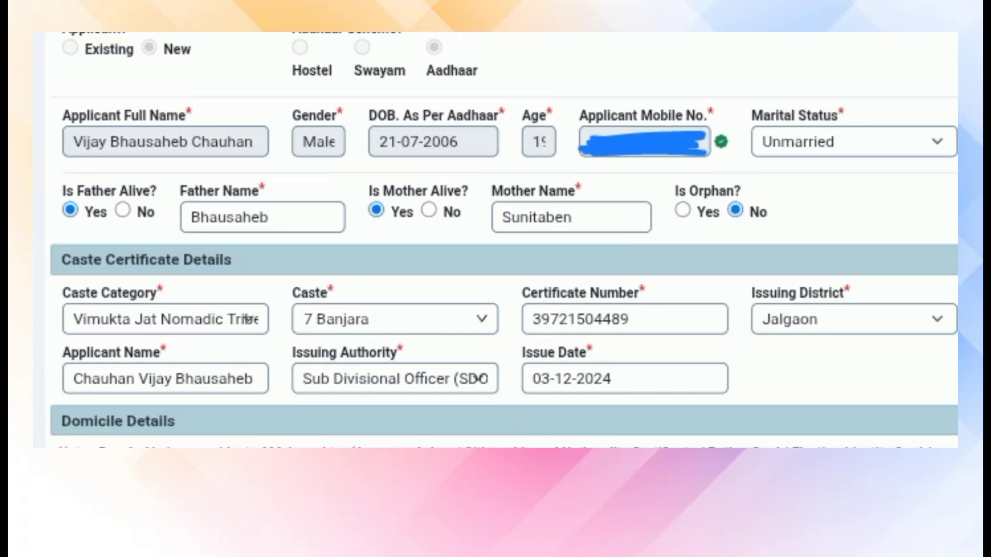
{"action": "scroll", "coordinate": [544, 323], "scroll_direction": "down", "scroll_amount": 3}
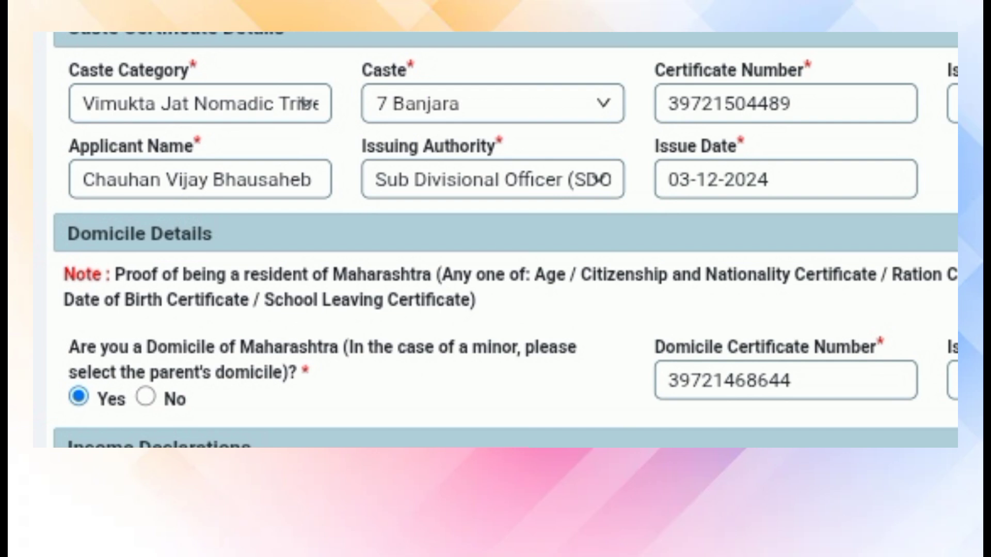
{"action": "left_click_drag", "start_coordinate": [766, 319], "coordinate": [727, 320]}
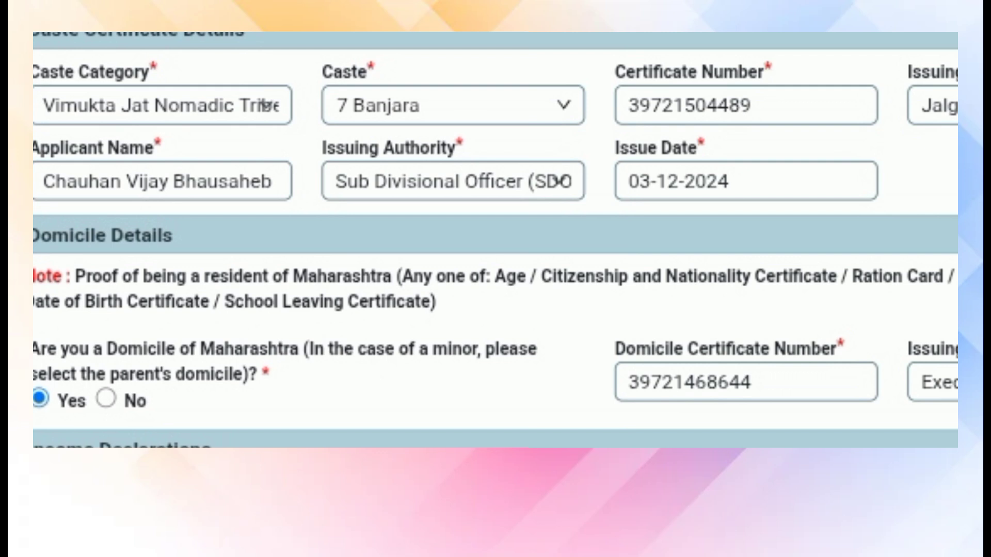
{"action": "left_click_drag", "start_coordinate": [555, 331], "coordinate": [595, 224]}
{"action": "scroll", "coordinate": [503, 261], "scroll_direction": "down", "scroll_amount": 1}
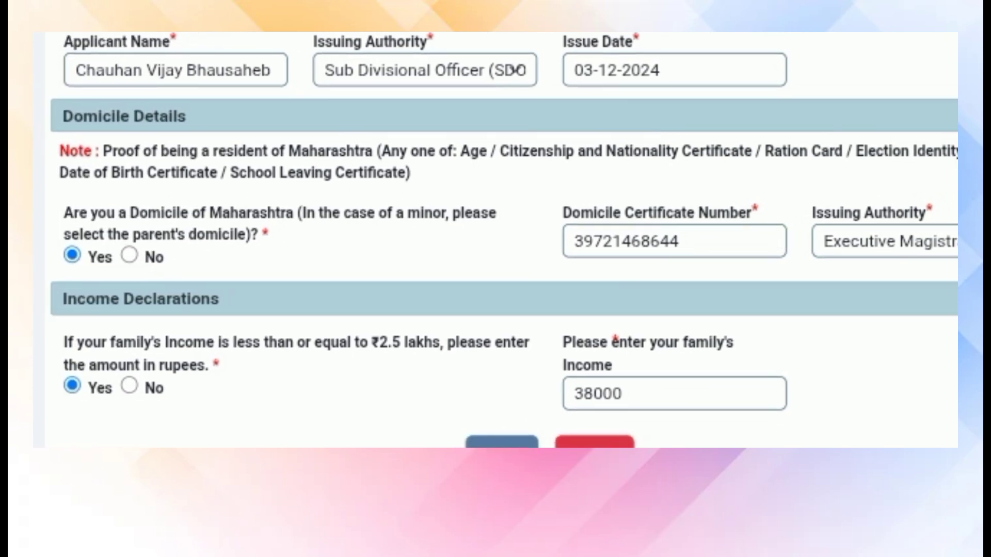
Check the family income declaration at the end of the personal details form, along with the domicile and caste sections above it.
{"action": "left_click_drag", "start_coordinate": [802, 349], "coordinate": [740, 325]}
{"action": "scroll", "coordinate": [496, 240], "scroll_direction": "down", "scroll_amount": 1}
{"action": "scroll", "coordinate": [655, 205], "scroll_direction": "up", "scroll_amount": 3}
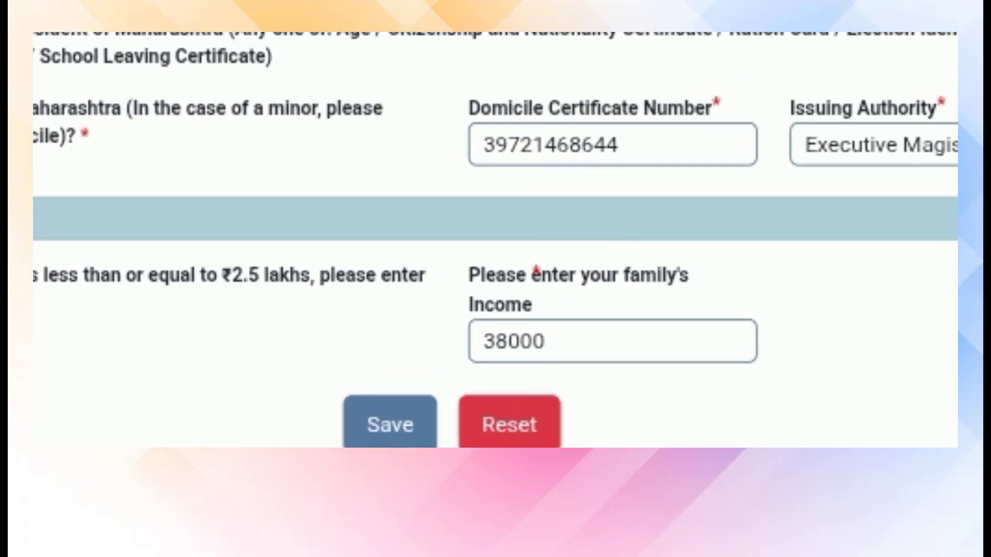
{"action": "scroll", "coordinate": [652, 226], "scroll_direction": "down", "scroll_amount": 5}
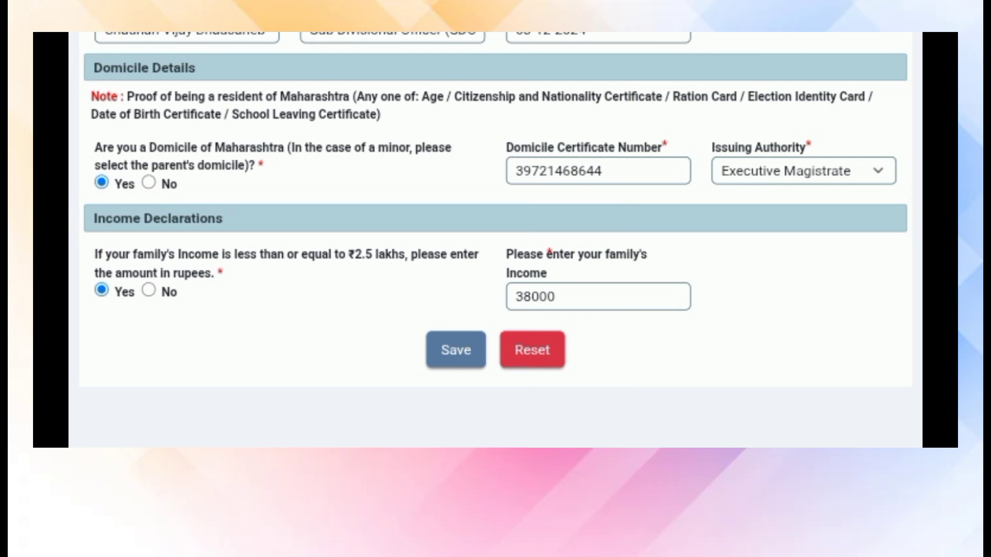
{"action": "scroll", "coordinate": [794, 223], "scroll_direction": "down", "scroll_amount": 2}
{"action": "scroll", "coordinate": [348, 232], "scroll_direction": "up", "scroll_amount": 5}
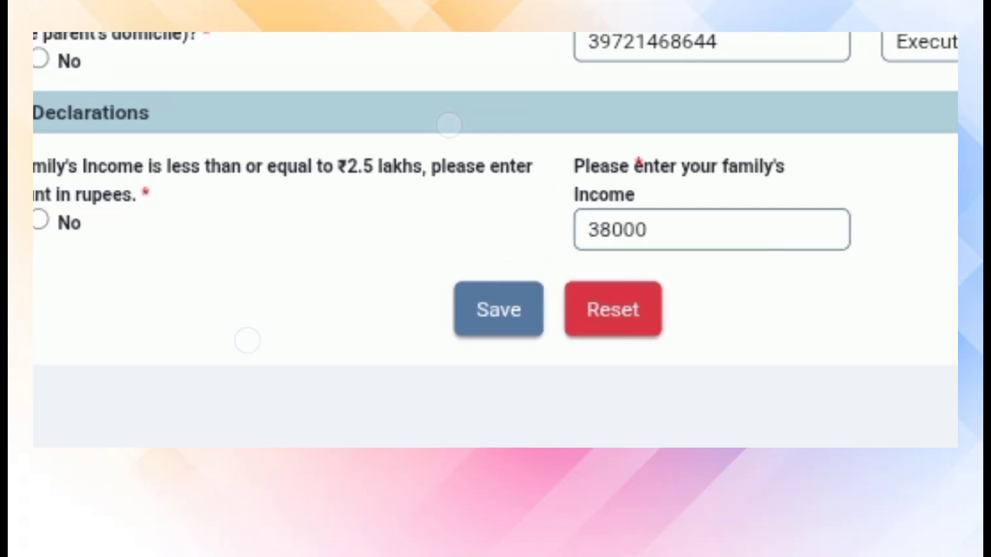
{"action": "scroll", "coordinate": [506, 366], "scroll_direction": "down", "scroll_amount": 3}
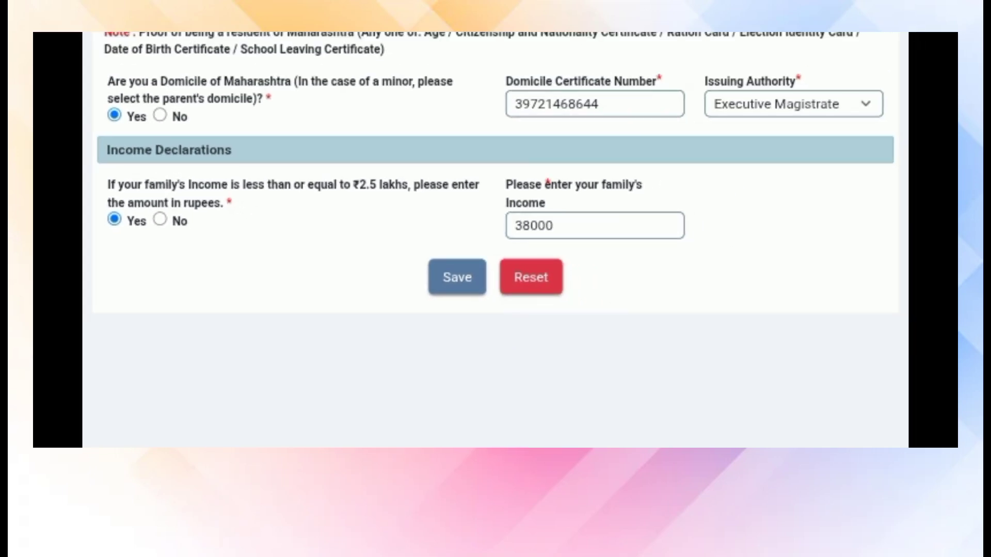
{"action": "scroll", "coordinate": [719, 319], "scroll_direction": "up", "scroll_amount": 2}
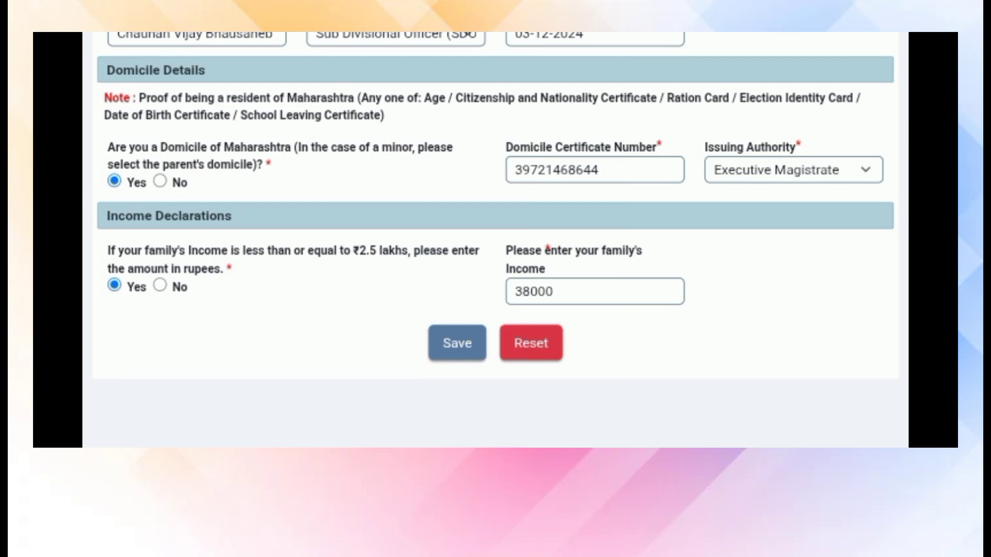
{"action": "scroll", "coordinate": [714, 257], "scroll_direction": "up", "scroll_amount": 4}
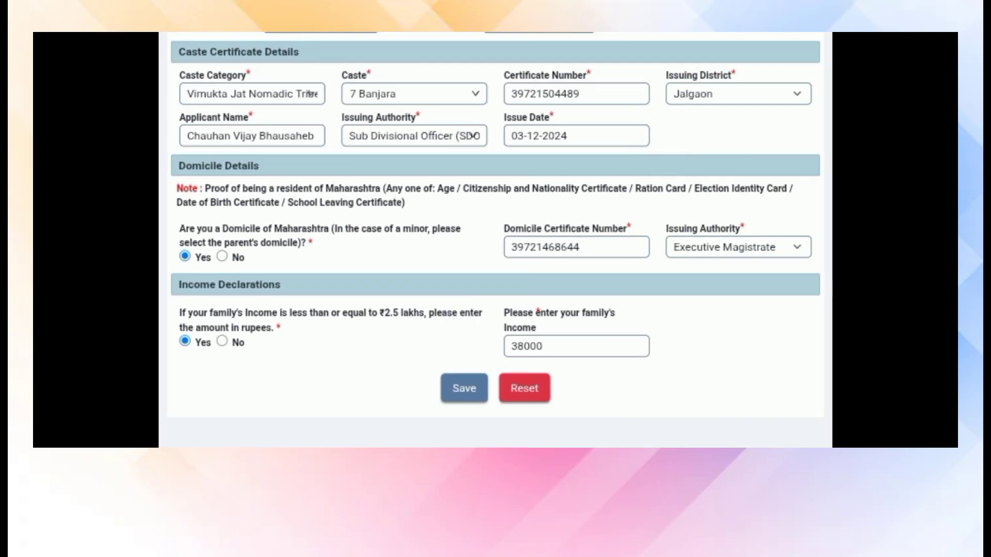
{"action": "scroll", "coordinate": [713, 299], "scroll_direction": "up", "scroll_amount": 10}
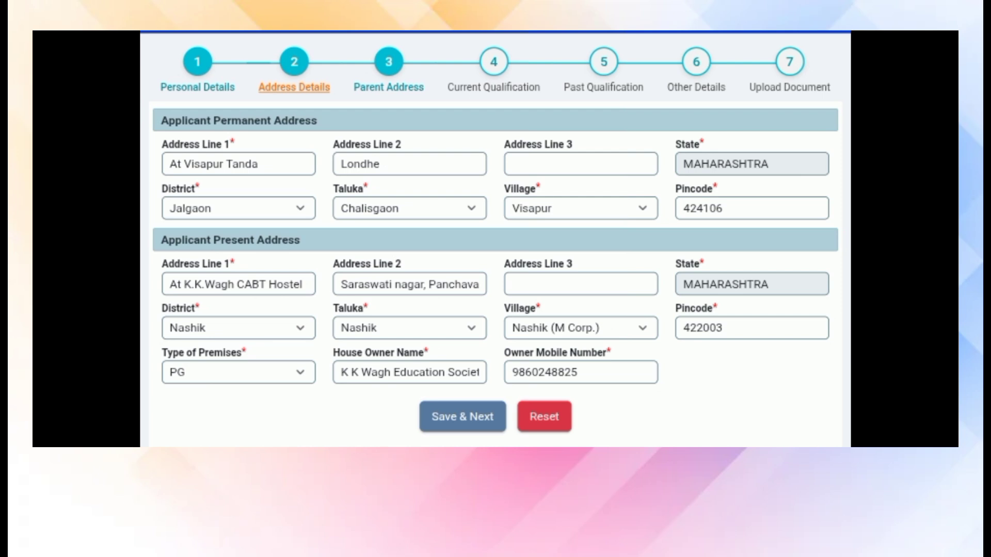
Review the applicant's permanent and present address fields and the parent and local guardian address fields.
{"action": "scroll", "coordinate": [495, 238], "scroll_direction": "down", "scroll_amount": 1}
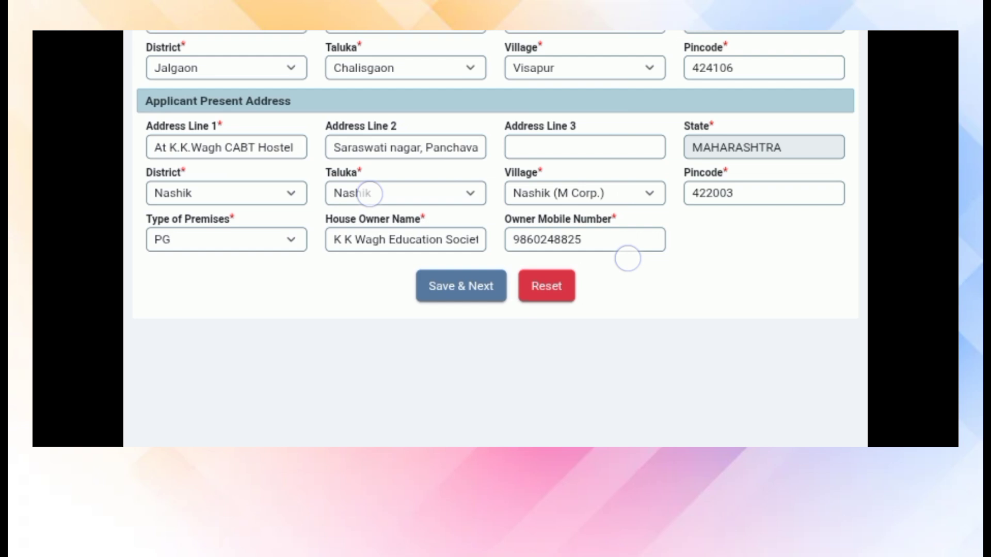
{"action": "scroll", "coordinate": [635, 289], "scroll_direction": "up", "scroll_amount": 3}
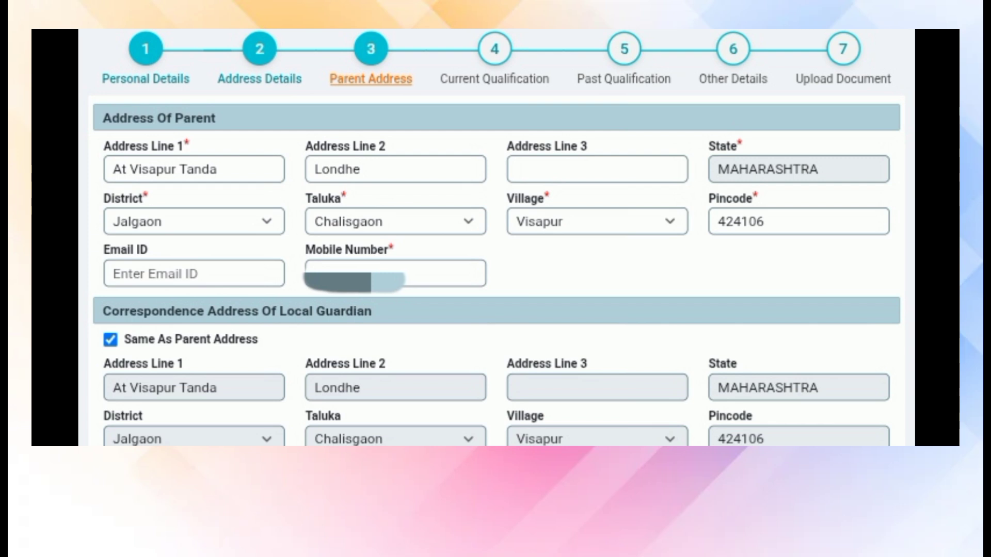
{"action": "scroll", "coordinate": [676, 268], "scroll_direction": "up", "scroll_amount": 1}
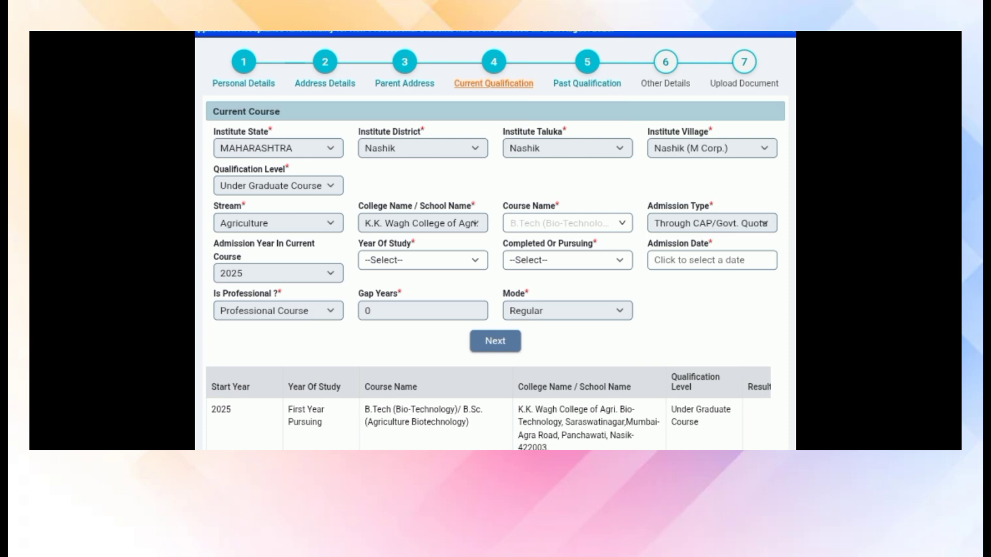
Examine the Current Course fields and the saved course entry in the Current Qualification section.
{"action": "scroll", "coordinate": [496, 163], "scroll_direction": "down", "scroll_amount": 1}
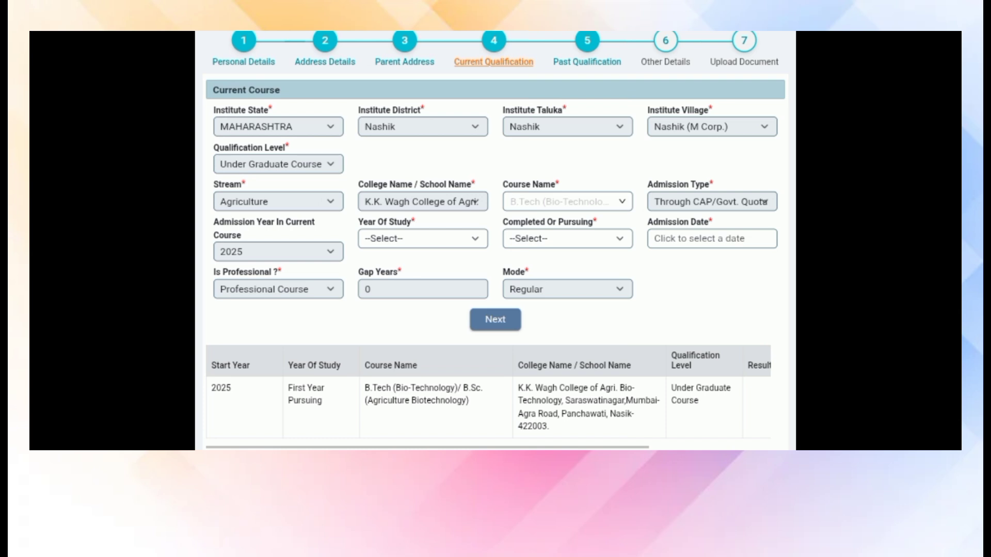
{"action": "scroll", "coordinate": [506, 192], "scroll_direction": "down", "scroll_amount": 1}
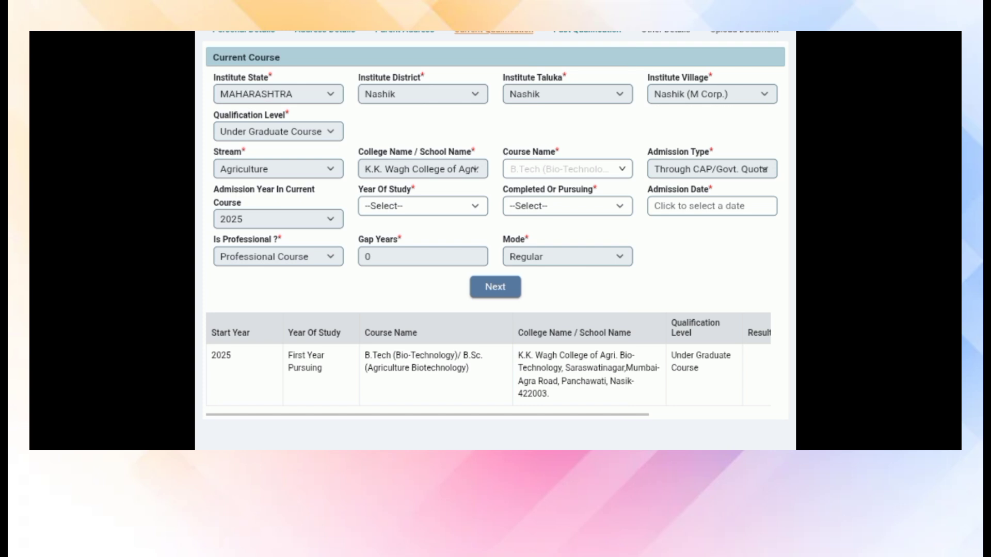
{"action": "scroll", "coordinate": [488, 222], "scroll_direction": "down", "scroll_amount": 1}
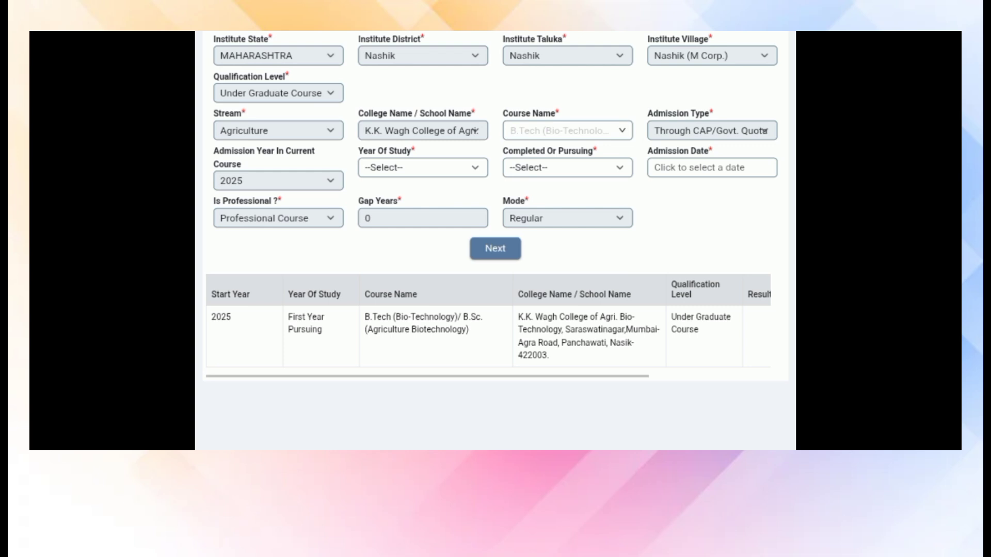
{"action": "scroll", "coordinate": [553, 184], "scroll_direction": "down", "scroll_amount": 1}
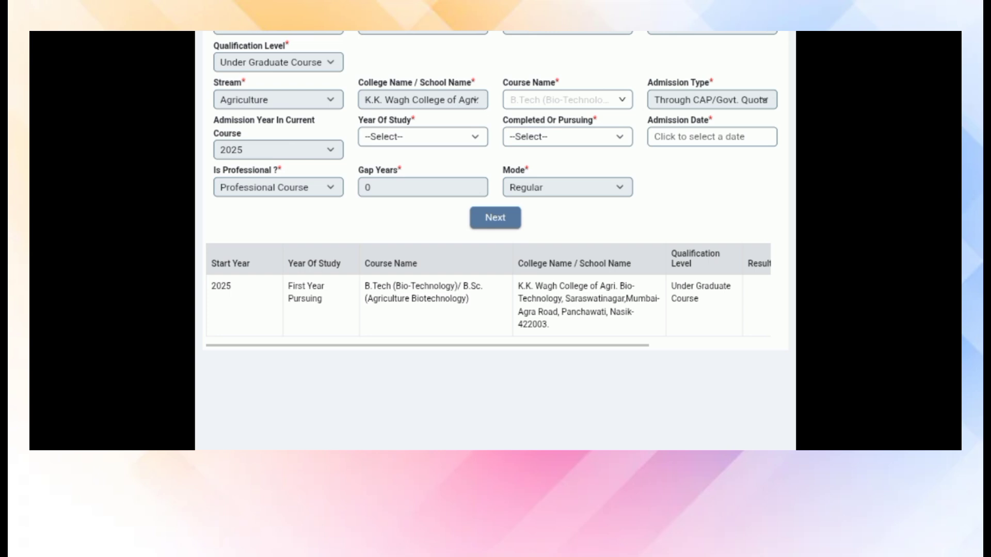
{"action": "scroll", "coordinate": [496, 190], "scroll_direction": "down", "scroll_amount": 1}
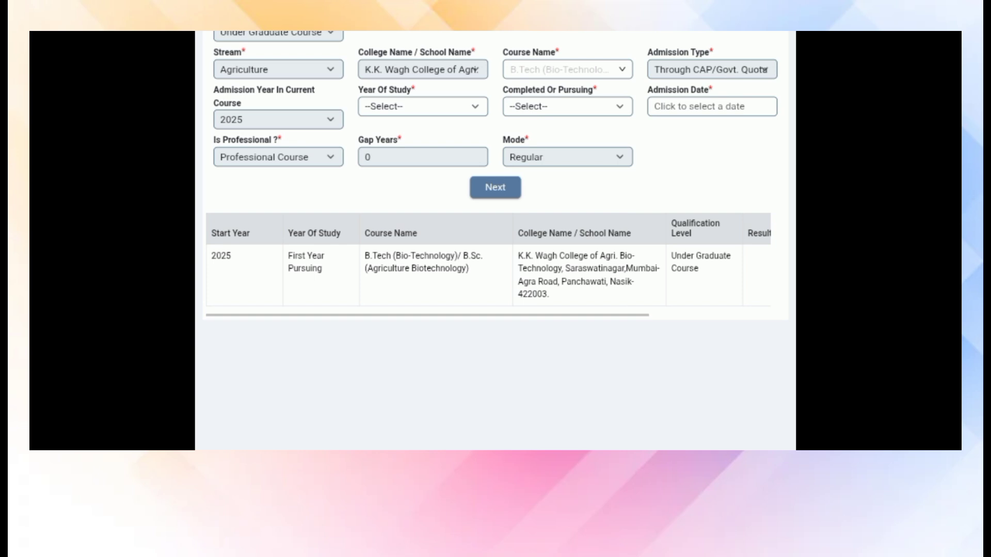
Check the saved course entry below the Current Course fields and continue to the Past Qualification section.
{"action": "scroll", "coordinate": [496, 175], "scroll_direction": "down", "scroll_amount": 1}
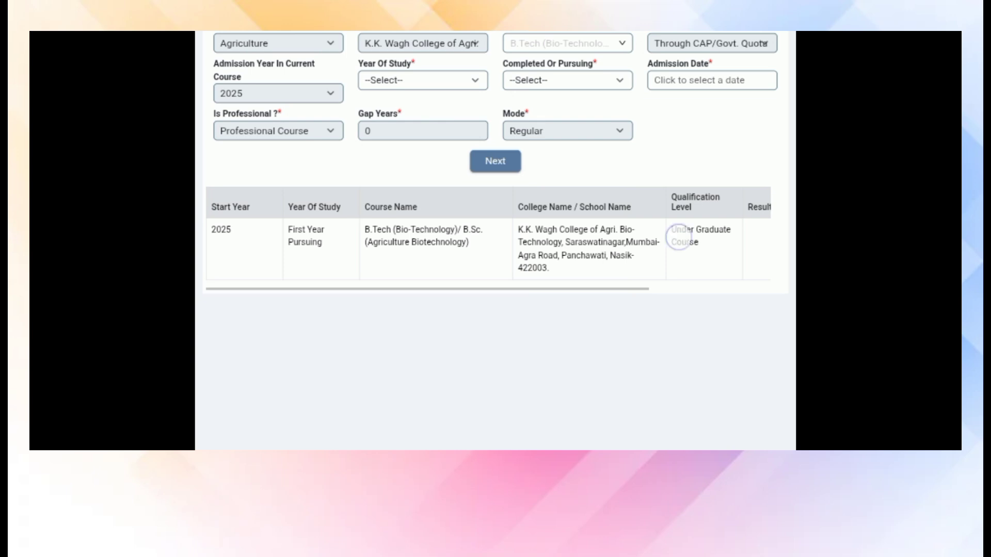
{"action": "left_click_drag", "start_coordinate": [679, 237], "coordinate": [684, 192]}
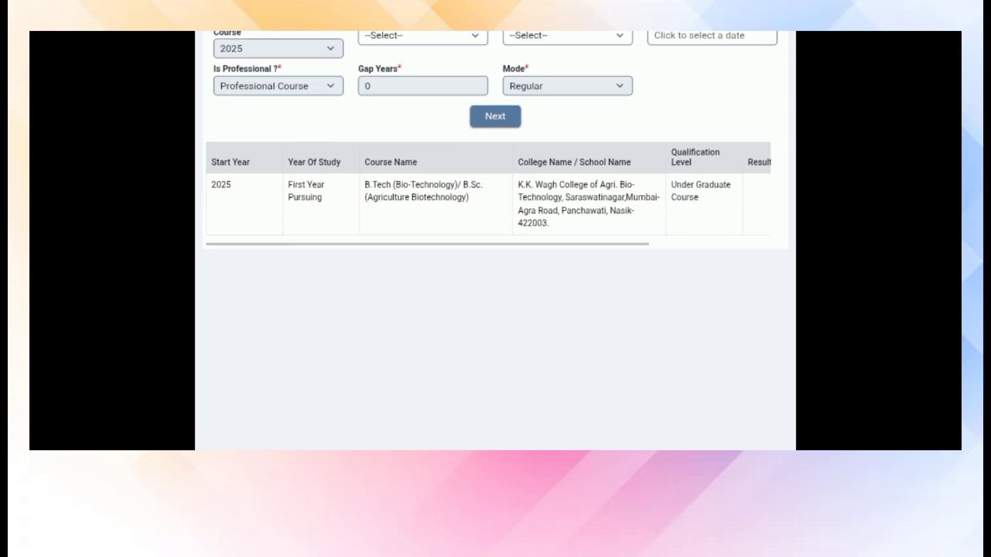
{"action": "left_click_drag", "start_coordinate": [626, 304], "coordinate": [685, 266]}
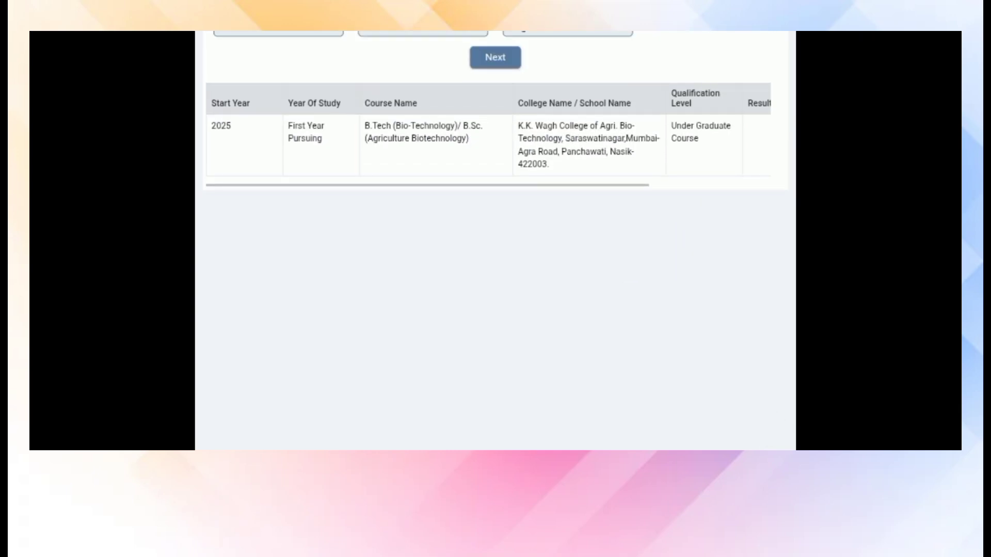
{"action": "left_click_drag", "start_coordinate": [656, 102], "coordinate": [657, 261]}
{"action": "left_click", "coordinate": [709, 257]}
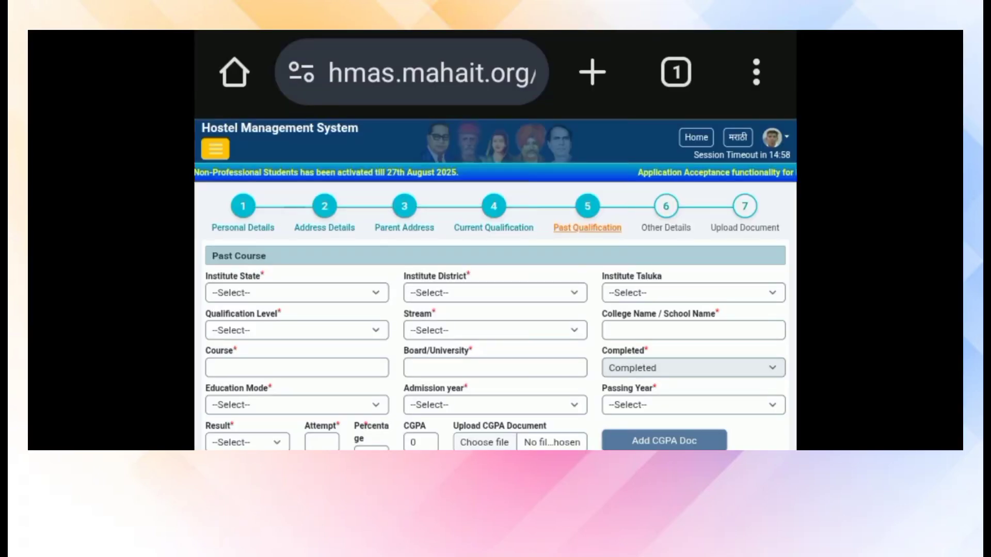
Review the Past Course fields, the qualification gap option and the note about including 10th and 12th or Diploma details.
{"action": "scroll", "coordinate": [495, 310], "scroll_direction": "down", "scroll_amount": 3}
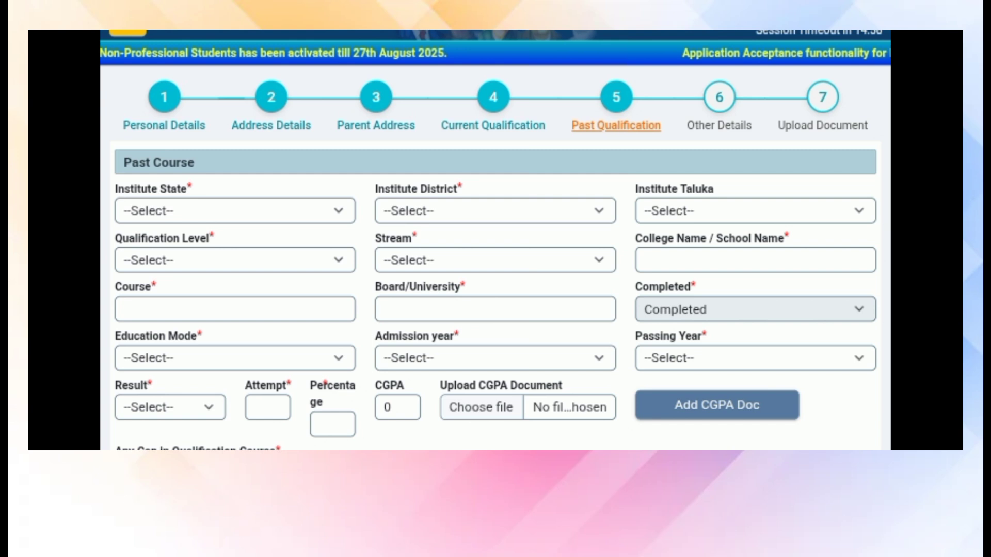
{"action": "scroll", "coordinate": [715, 315], "scroll_direction": "down", "scroll_amount": 2}
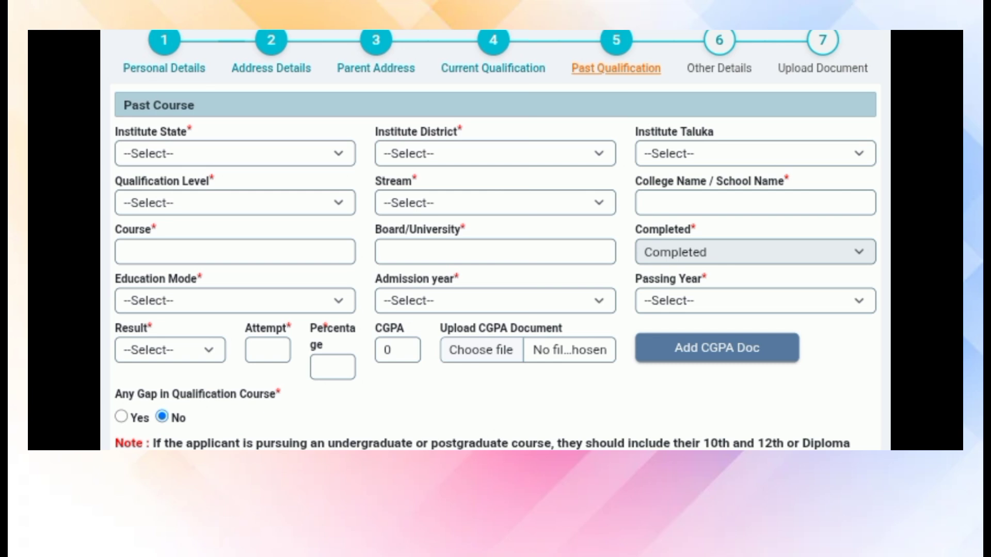
{"action": "scroll", "coordinate": [496, 240], "scroll_direction": "down", "scroll_amount": 1}
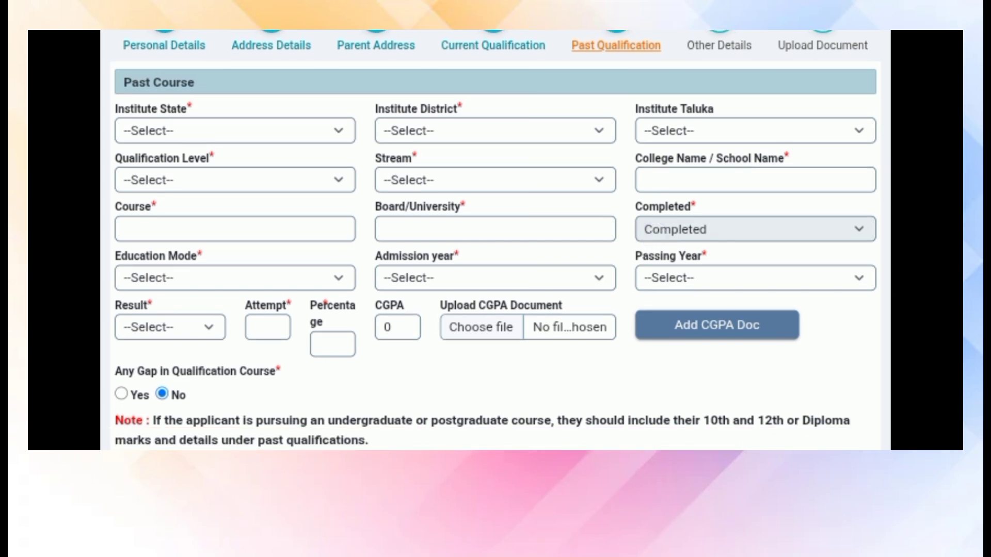
{"action": "scroll", "coordinate": [744, 286], "scroll_direction": "down", "scroll_amount": 1}
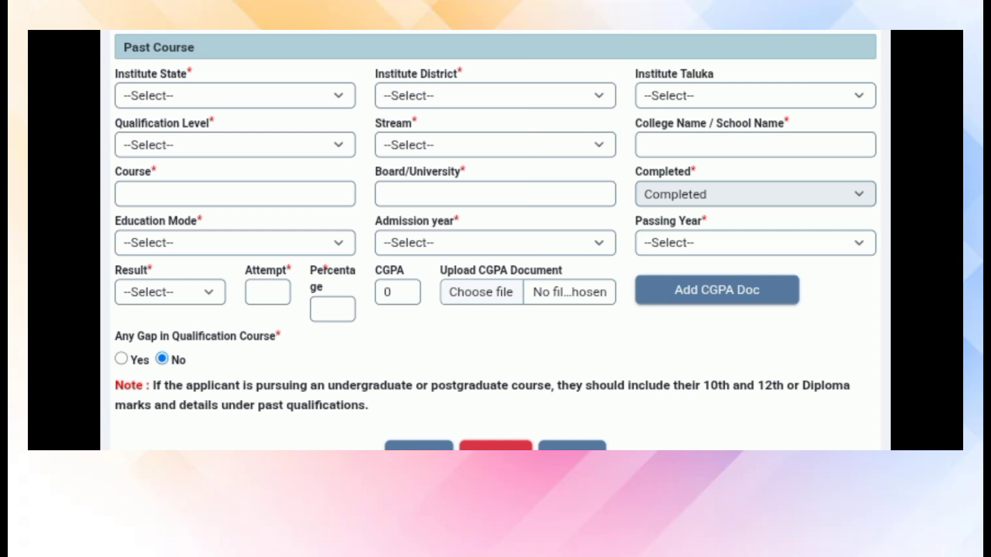
{"action": "scroll", "coordinate": [730, 228], "scroll_direction": "down", "scroll_amount": 1}
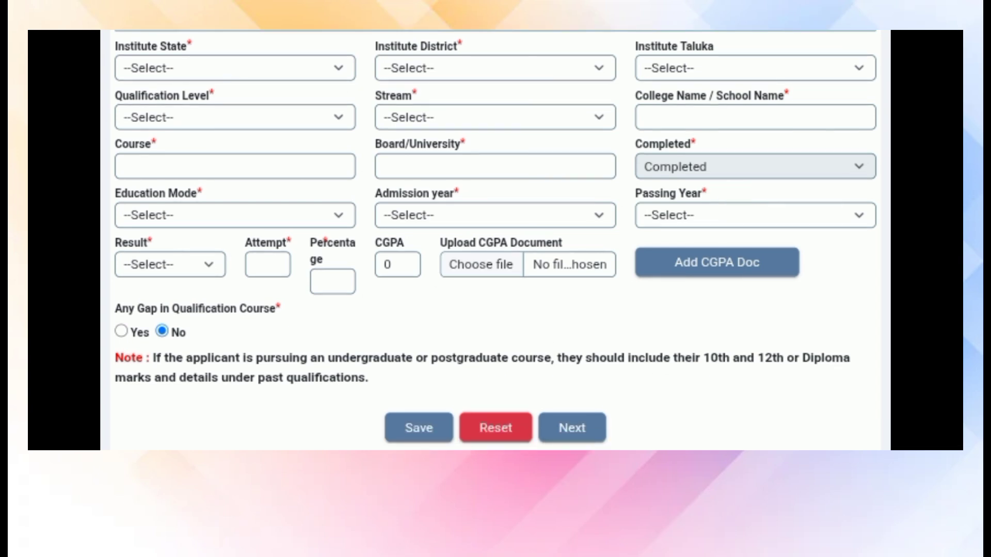
{"action": "scroll", "coordinate": [714, 307], "scroll_direction": "down", "scroll_amount": 2}
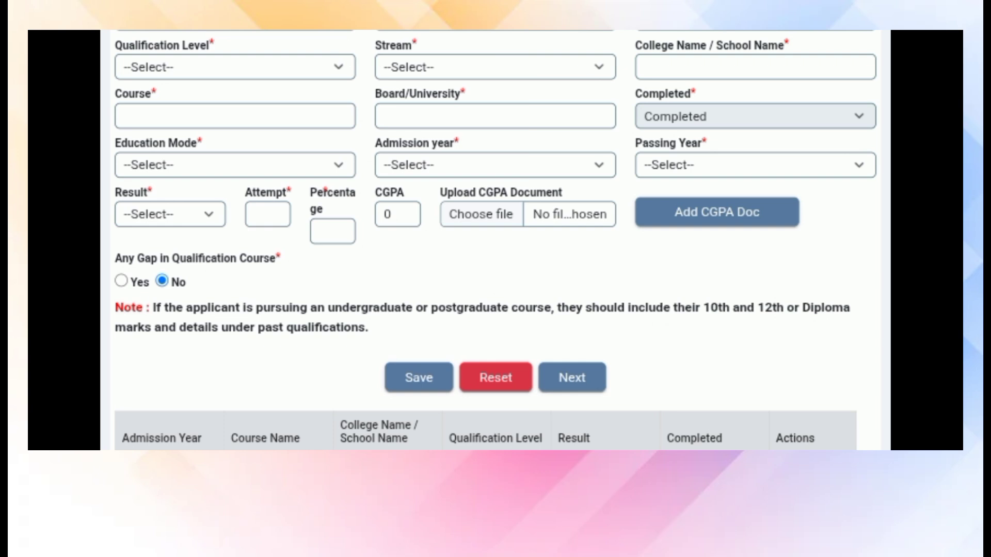
{"action": "scroll", "coordinate": [734, 221], "scroll_direction": "up", "scroll_amount": 2}
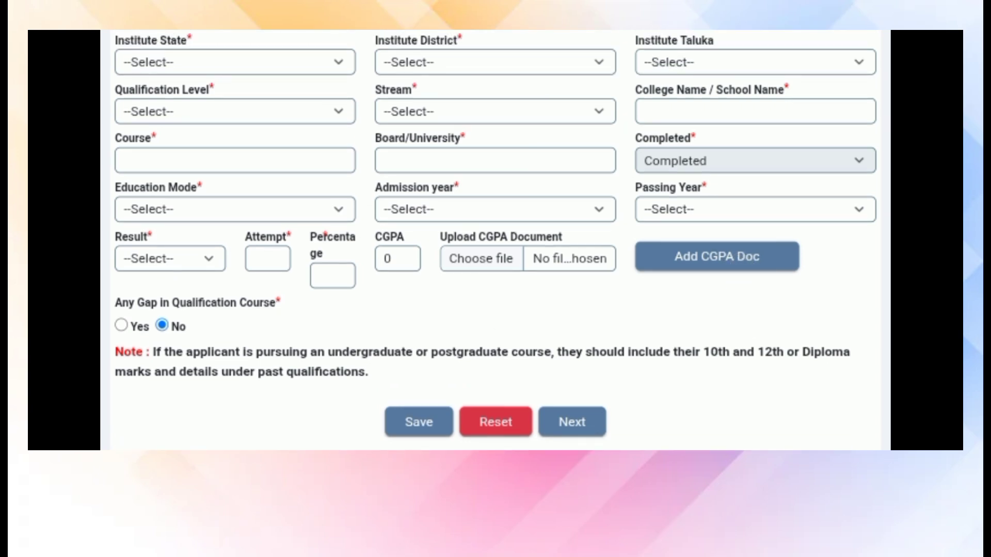
{"action": "scroll", "coordinate": [659, 268], "scroll_direction": "down", "scroll_amount": 2}
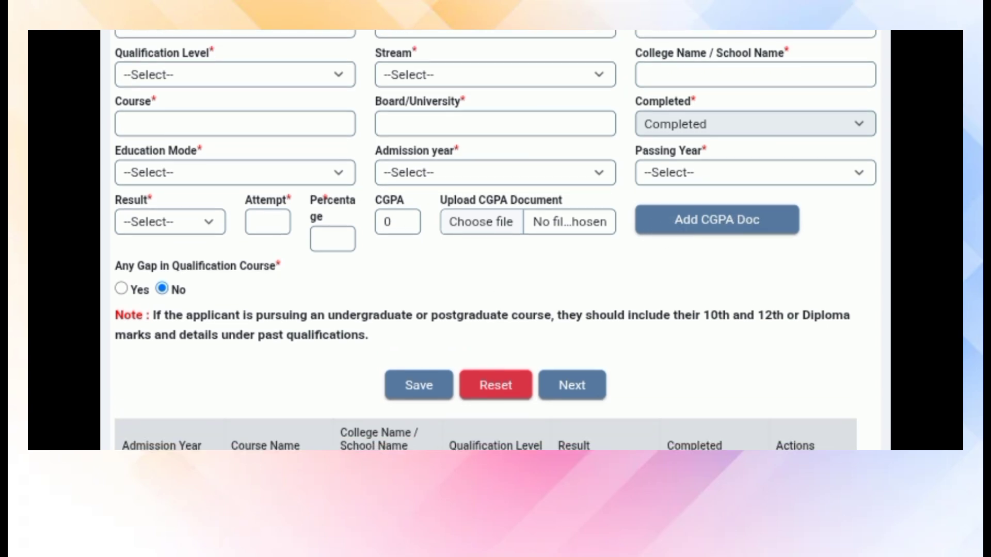
Examine the table of saved past qualifications, checking the admission year, course, school, qualification level and result of each entry.
{"action": "scroll", "coordinate": [719, 289], "scroll_direction": "down", "scroll_amount": 2}
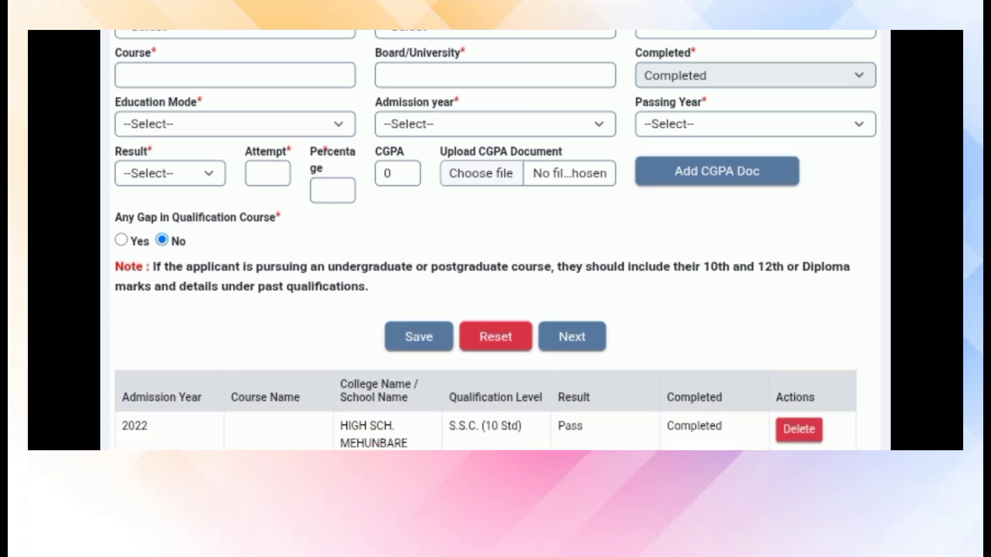
{"action": "scroll", "coordinate": [656, 286], "scroll_direction": "down", "scroll_amount": 2}
{"action": "scroll", "coordinate": [682, 253], "scroll_direction": "up", "scroll_amount": 3}
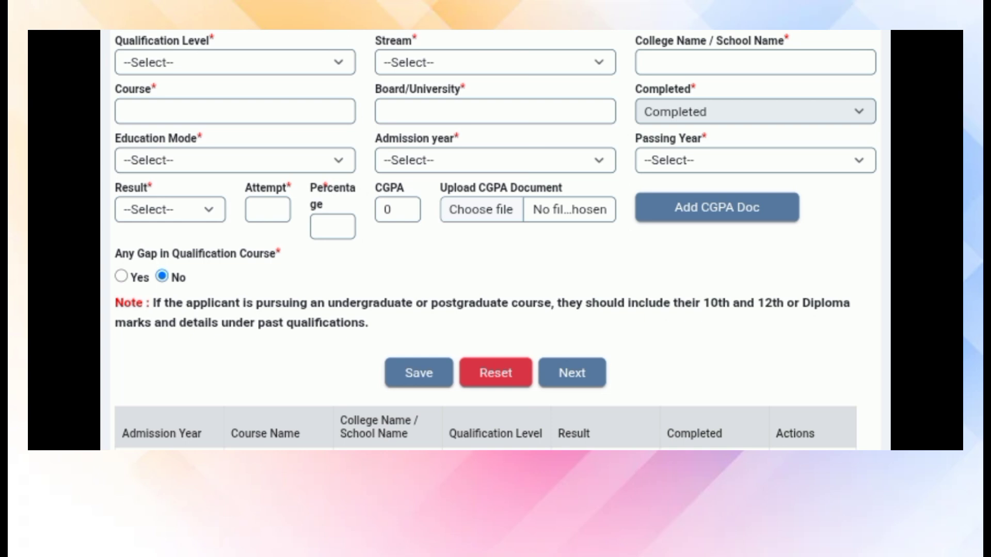
{"action": "scroll", "coordinate": [495, 240], "scroll_direction": "down", "scroll_amount": 1}
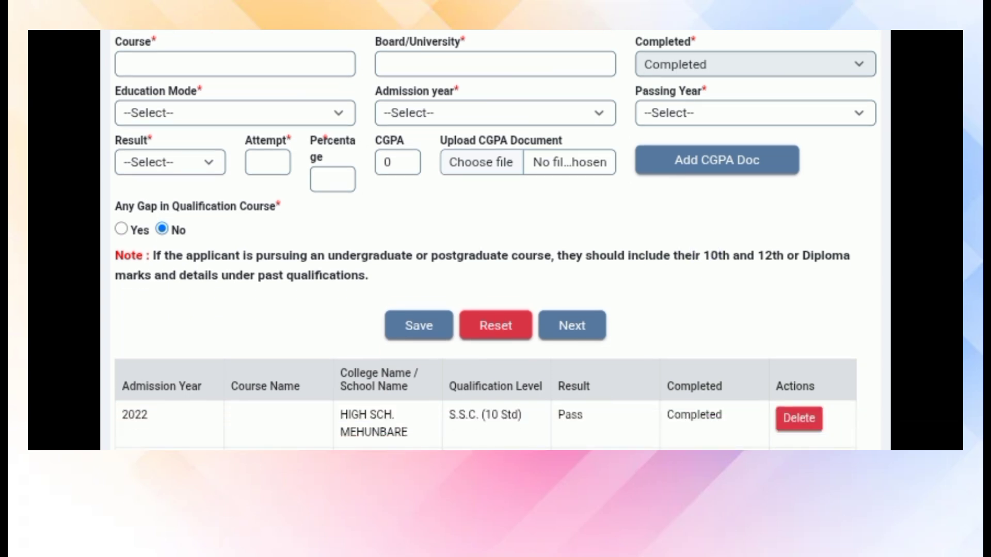
{"action": "scroll", "coordinate": [708, 246], "scroll_direction": "down", "scroll_amount": 1}
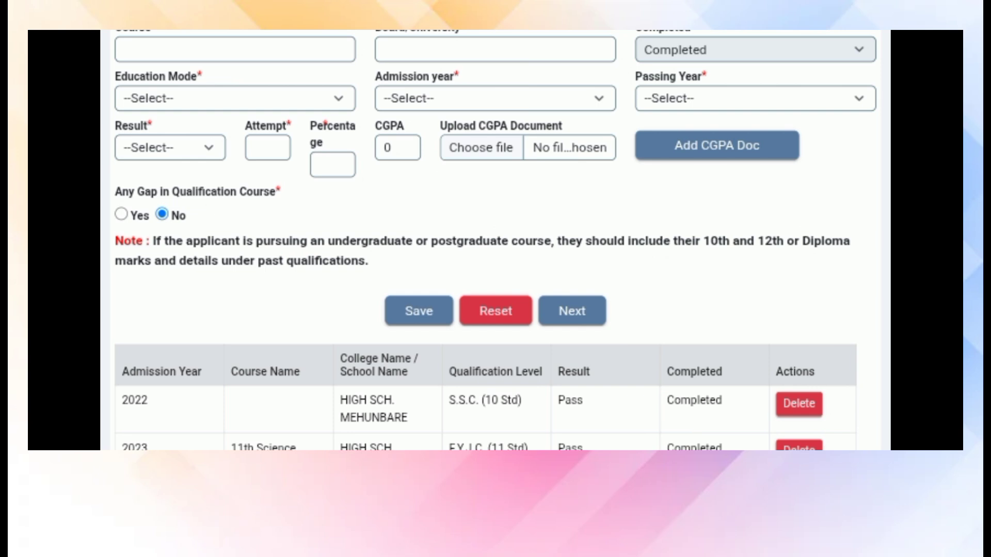
{"action": "scroll", "coordinate": [713, 243], "scroll_direction": "down", "scroll_amount": 4}
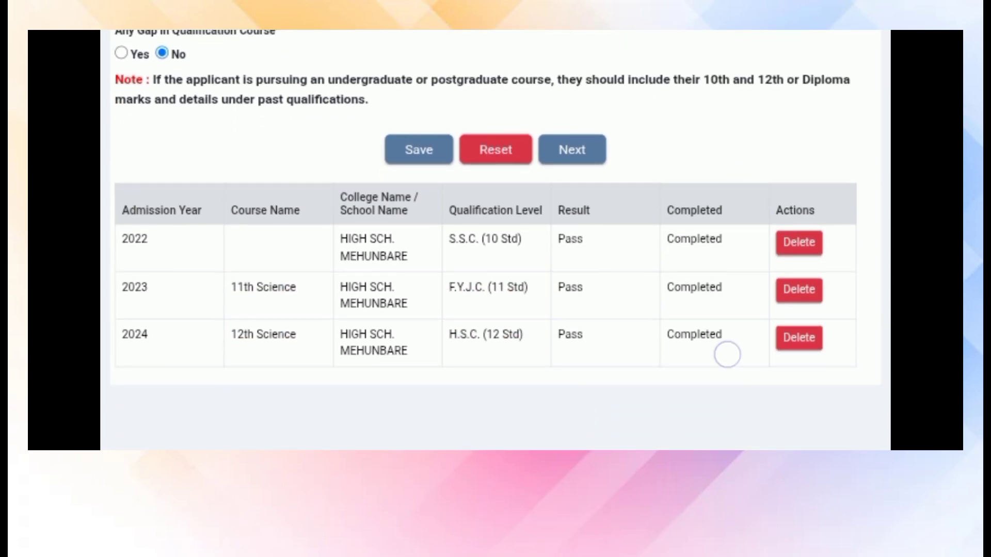
{"action": "scroll", "coordinate": [728, 355], "scroll_direction": "down", "scroll_amount": 1}
{"action": "scroll", "coordinate": [678, 281], "scroll_direction": "down", "scroll_amount": 1}
{"action": "scroll", "coordinate": [677, 365], "scroll_direction": "up", "scroll_amount": 2}
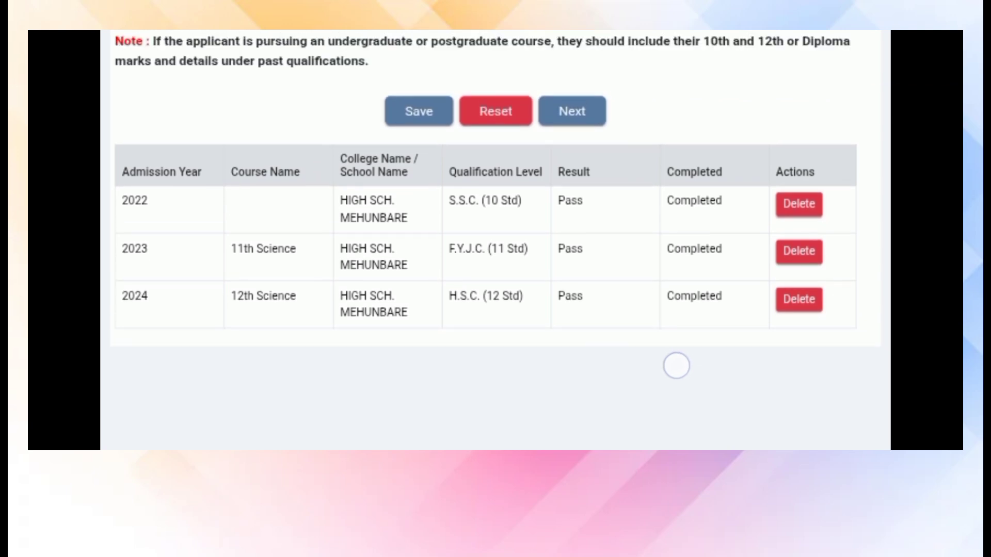
{"action": "scroll", "coordinate": [662, 278], "scroll_direction": "up", "scroll_amount": 1}
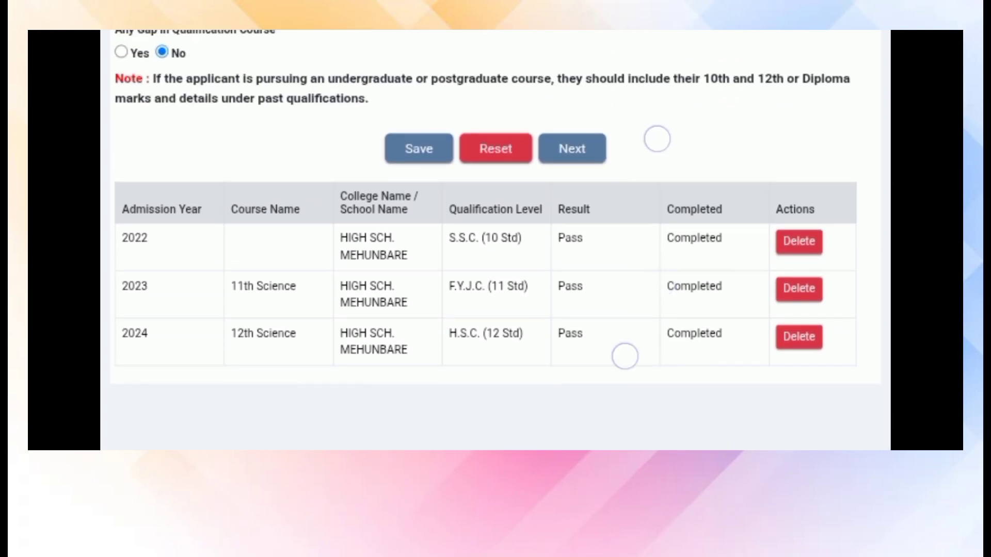
{"action": "scroll", "coordinate": [641, 248], "scroll_direction": "up", "scroll_amount": 2}
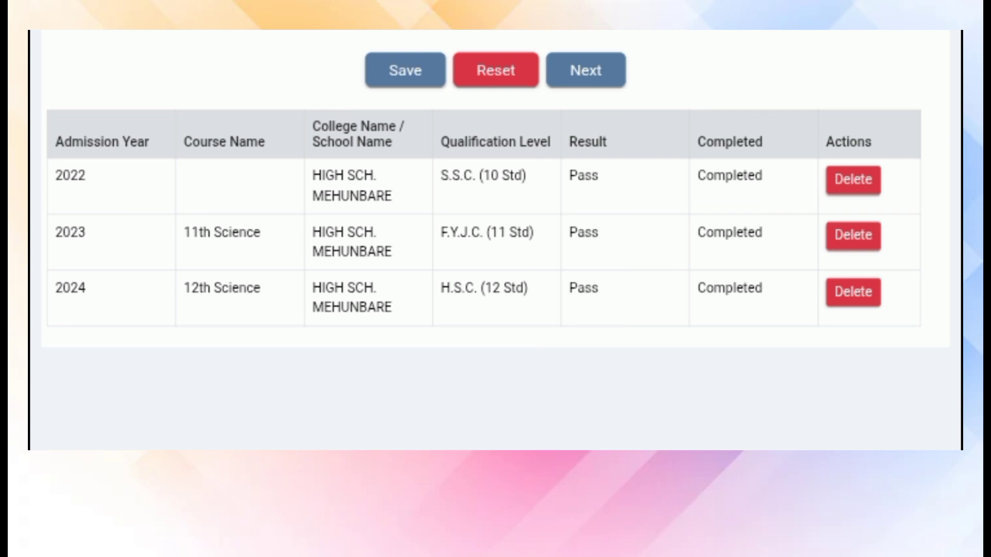
{"action": "scroll", "coordinate": [690, 327], "scroll_direction": "down", "scroll_amount": 1}
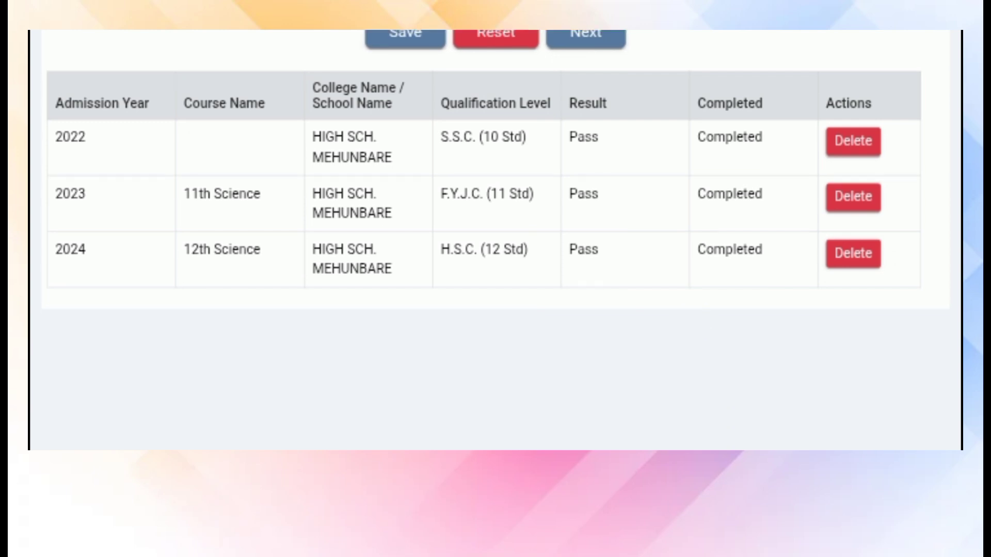
{"action": "scroll", "coordinate": [723, 243], "scroll_direction": "down", "scroll_amount": 2}
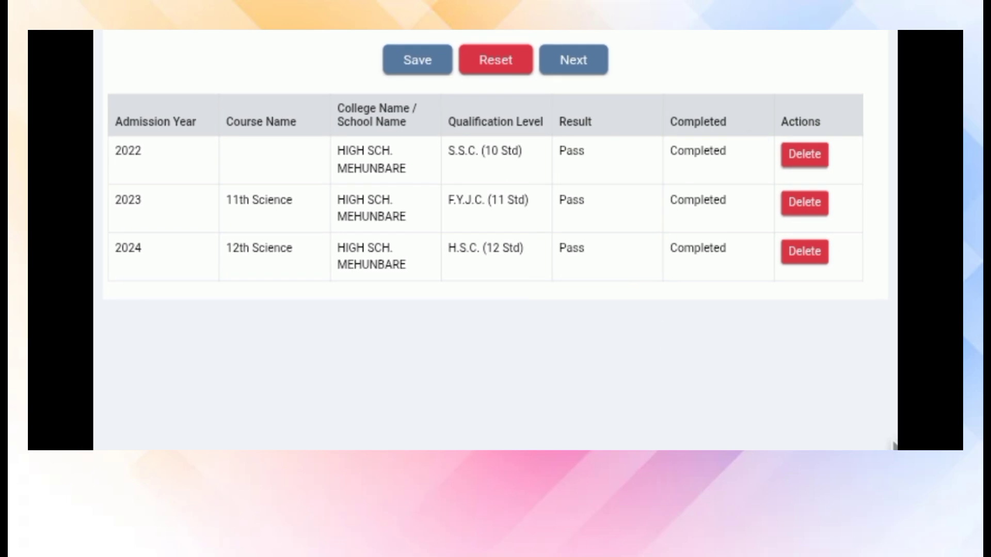
{"action": "scroll", "coordinate": [686, 217], "scroll_direction": "up", "scroll_amount": 1}
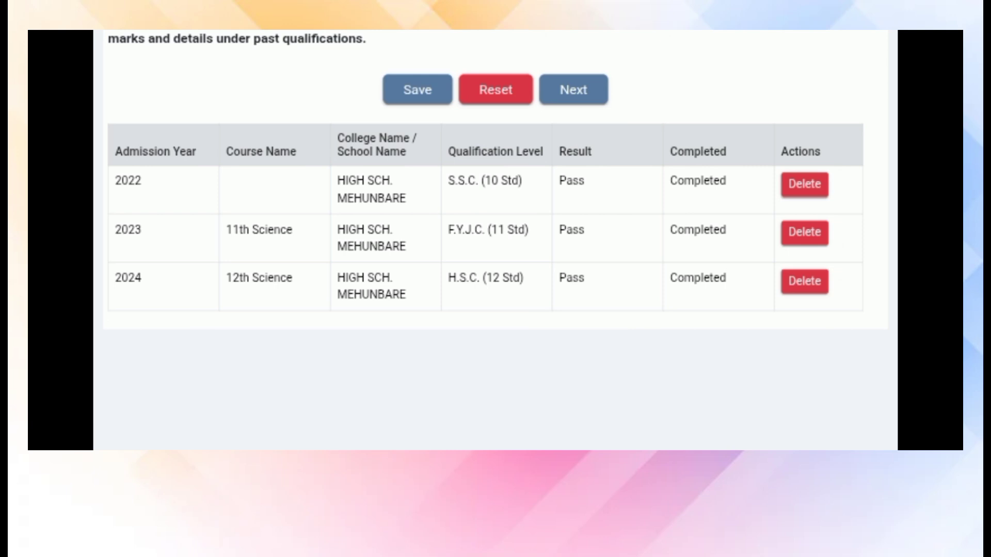
{"action": "scroll", "coordinate": [680, 345], "scroll_direction": "down", "scroll_amount": 1}
Leave the saved past qualifications as they are and continue to the Other Details section.
{"action": "scroll", "coordinate": [697, 325], "scroll_direction": "up", "scroll_amount": 4}
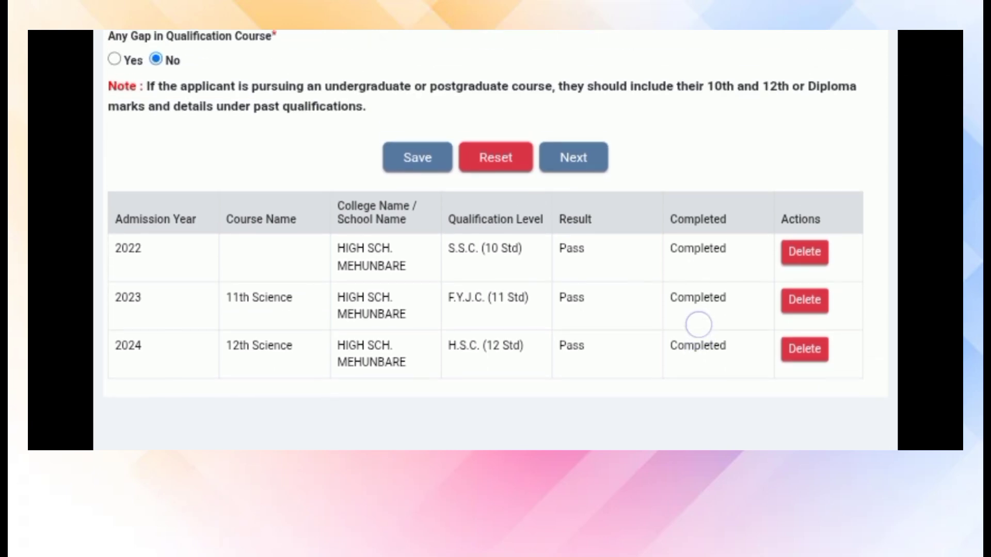
{"action": "scroll", "coordinate": [655, 293], "scroll_direction": "up", "scroll_amount": 2}
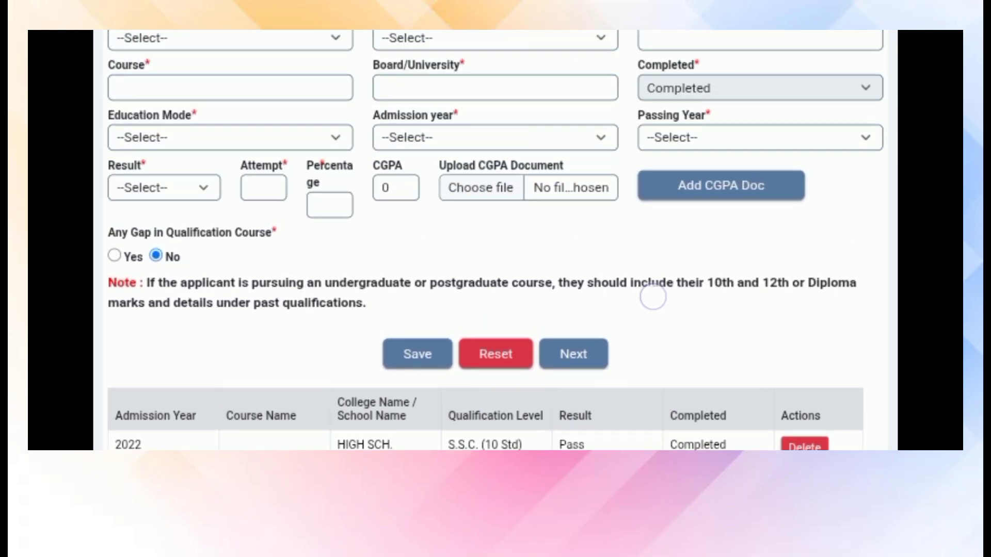
{"action": "scroll", "coordinate": [659, 332], "scroll_direction": "up", "scroll_amount": 2}
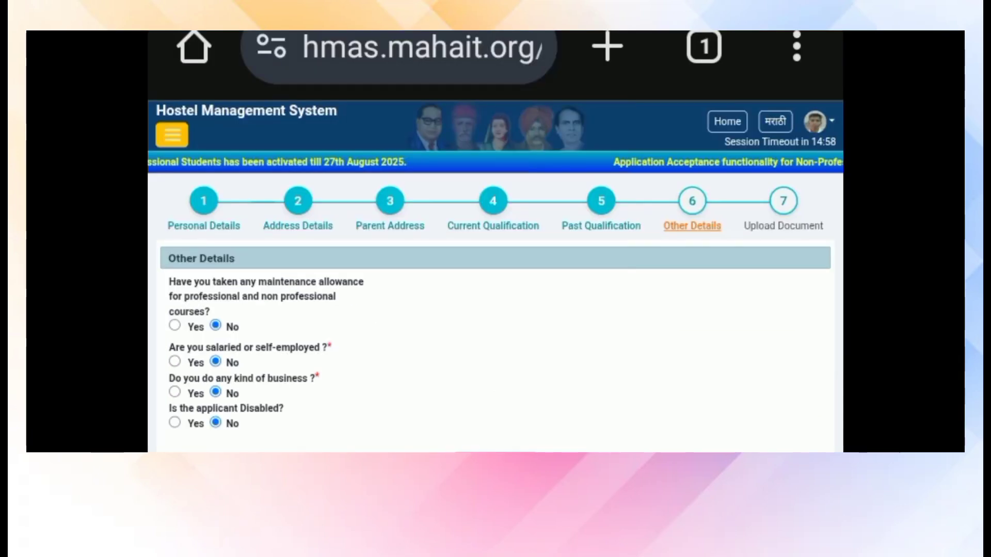
Review the Other Details questions on maintenance allowance, salaried or self-employed status, business and disability, along with their selected answers.
{"action": "left_click_drag", "start_coordinate": [741, 32], "coordinate": [745, 55]}
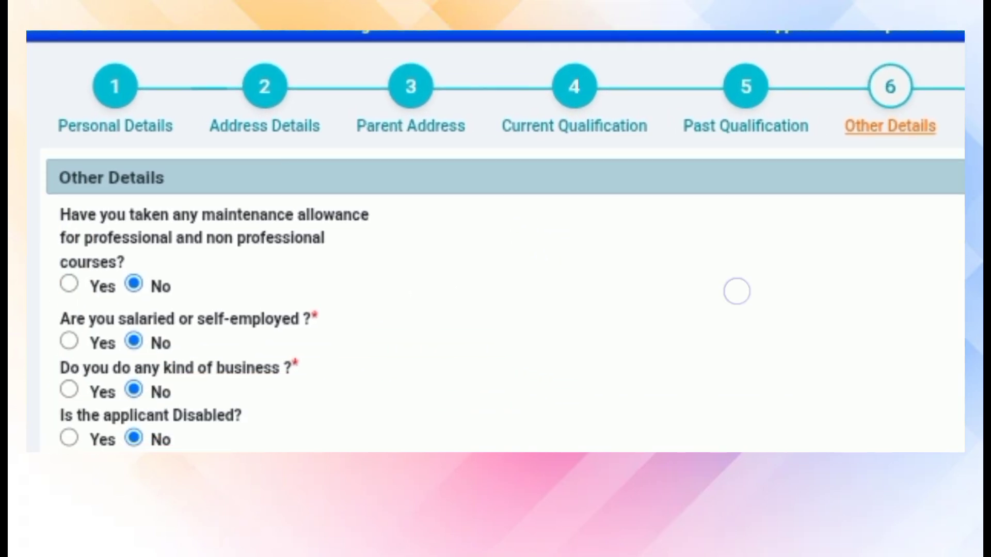
{"action": "left_click_drag", "start_coordinate": [737, 289], "coordinate": [768, 217]}
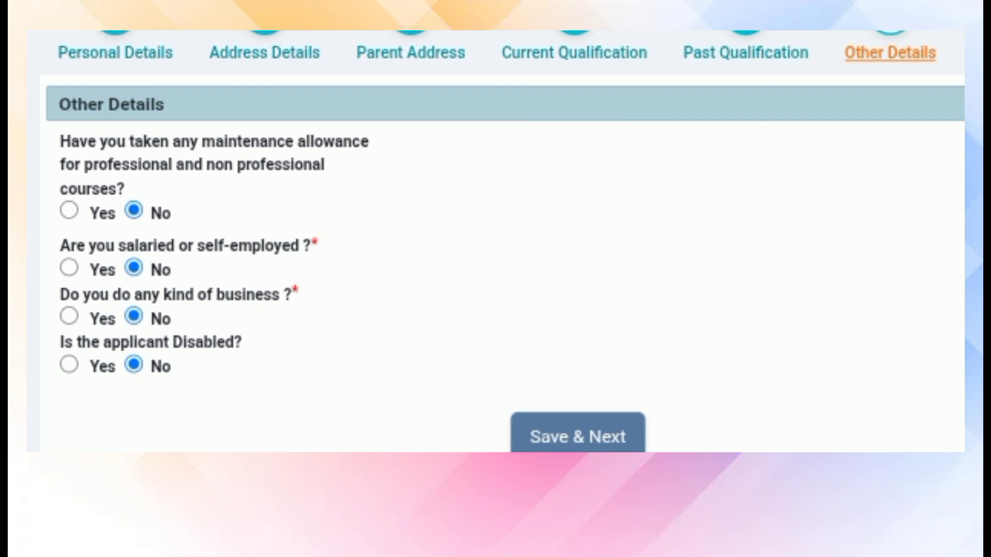
{"action": "left_click_drag", "start_coordinate": [748, 274], "coordinate": [747, 201]}
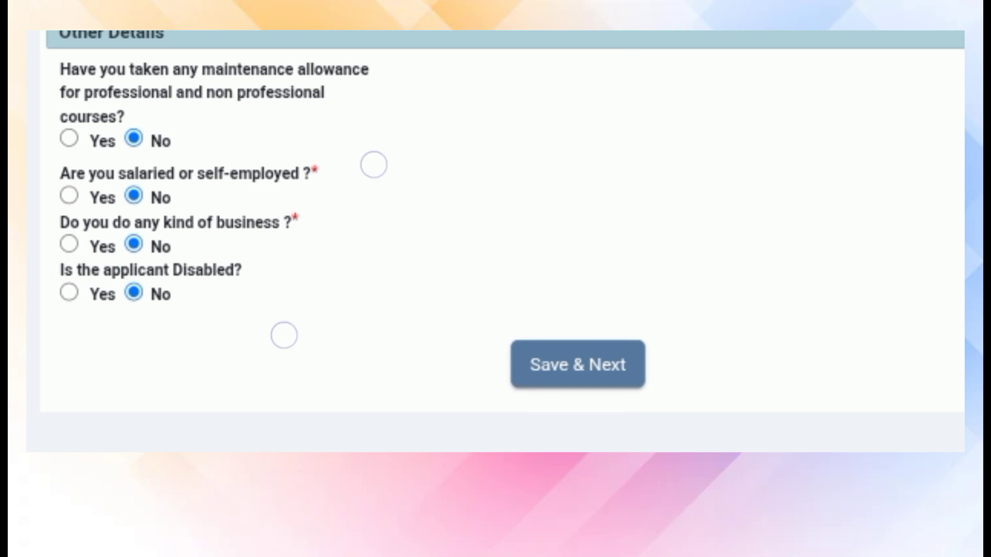
{"action": "left_click_drag", "start_coordinate": [283, 334], "coordinate": [368, 280]}
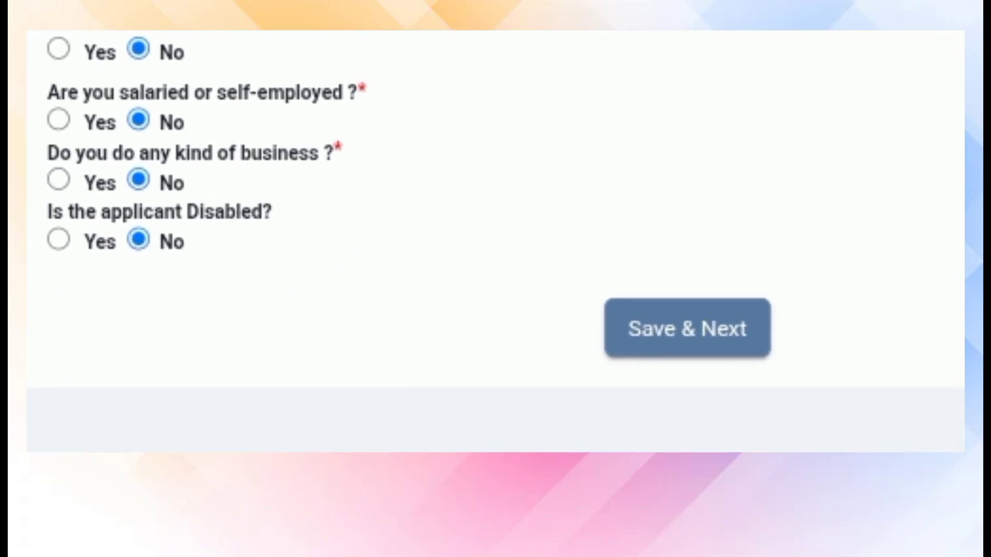
{"action": "left_click_drag", "start_coordinate": [728, 237], "coordinate": [732, 193]}
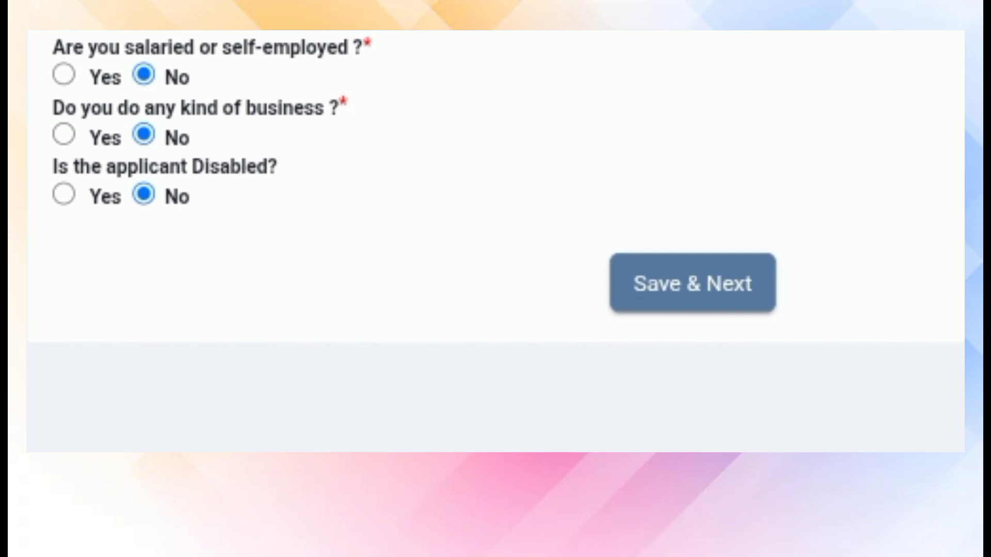
{"action": "left_click_drag", "start_coordinate": [698, 213], "coordinate": [661, 292]}
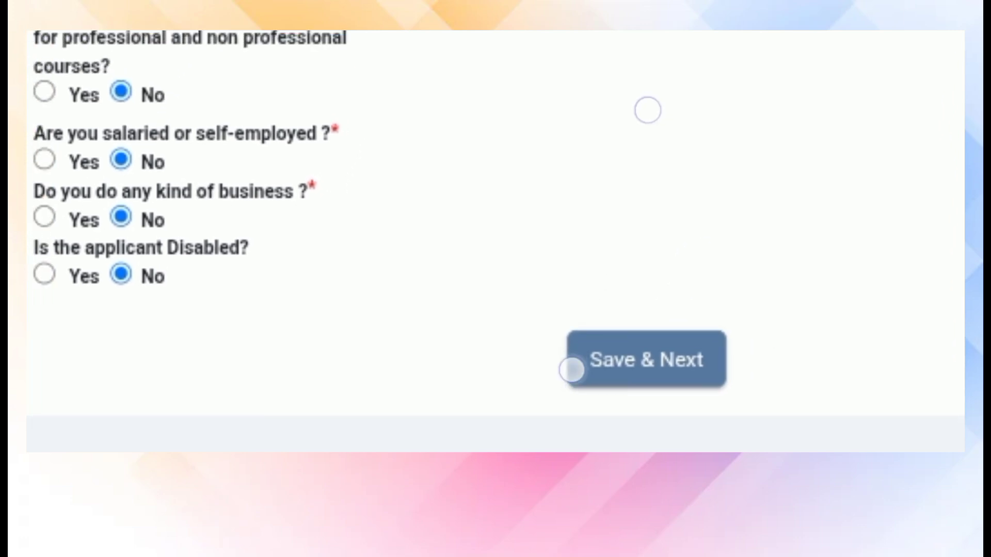
{"action": "left_click_drag", "start_coordinate": [571, 369], "coordinate": [570, 353]}
{"action": "left_click_drag", "start_coordinate": [707, 177], "coordinate": [679, 235]}
{"action": "left_click_drag", "start_coordinate": [568, 367], "coordinate": [531, 323]}
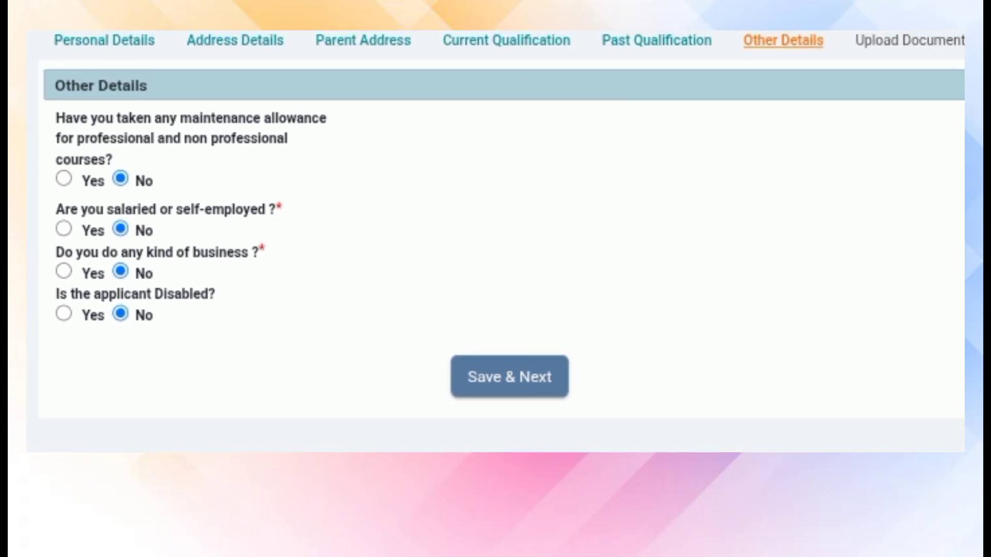
Save the Other Details answers and proceed to the mark sheet and income certificate fields in the Upload Document section.
{"action": "left_click", "coordinate": [510, 377]}
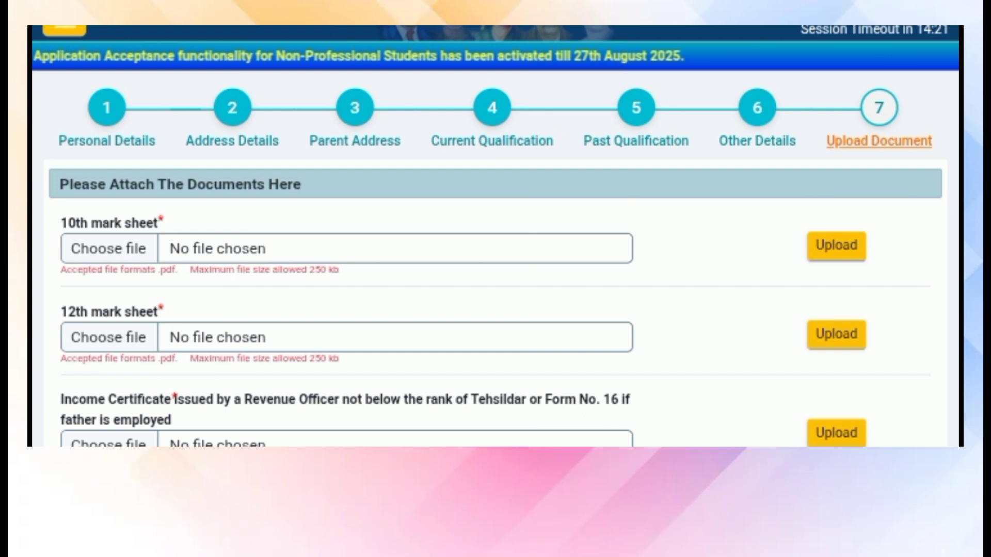
{"action": "scroll", "coordinate": [542, 325], "scroll_direction": "down", "scroll_amount": 1}
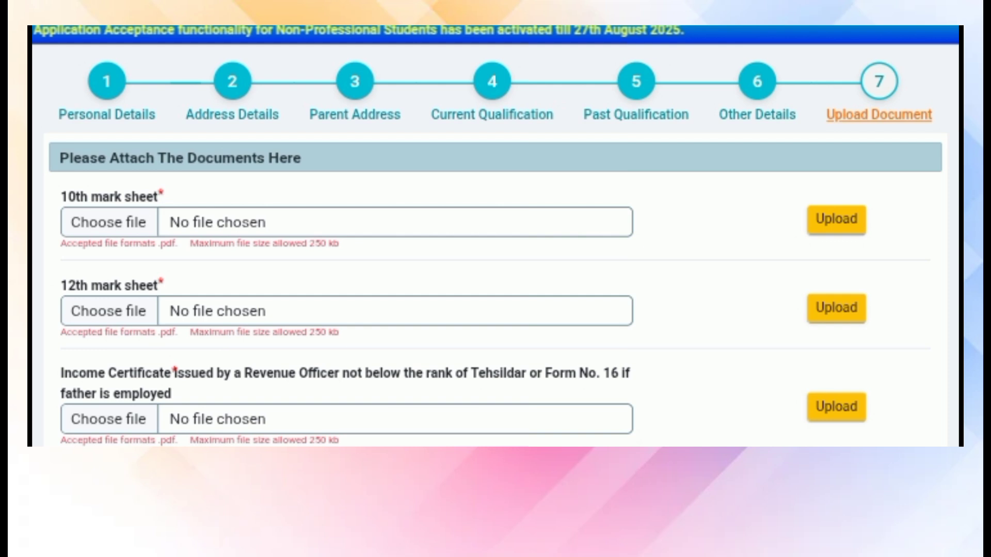
Review the document upload fields for the 10th and 12th mark sheets, income certificate and caste certificate, including accepted format and size limit.
{"action": "scroll", "coordinate": [203, 168], "scroll_direction": "down", "scroll_amount": 1}
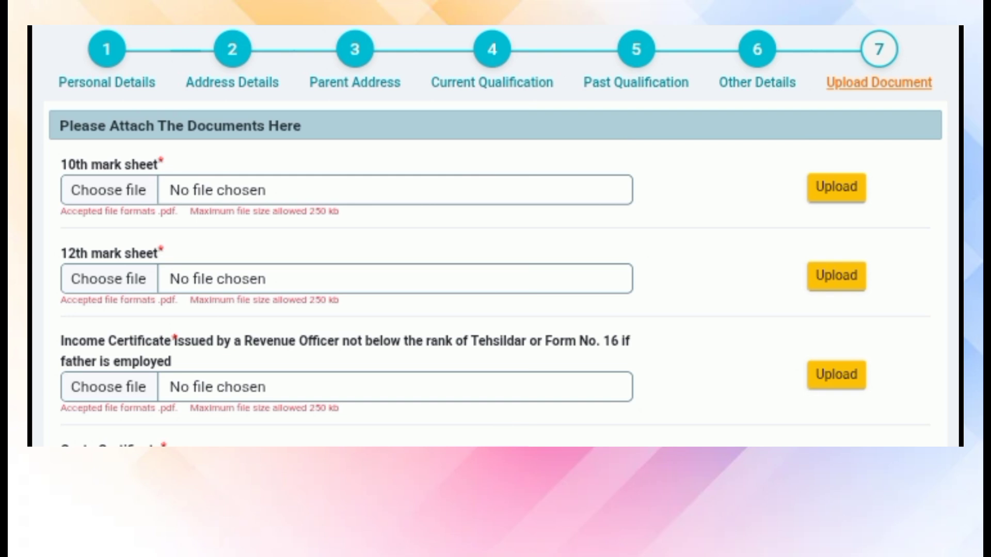
{"action": "scroll", "coordinate": [485, 330], "scroll_direction": "down", "scroll_amount": 1}
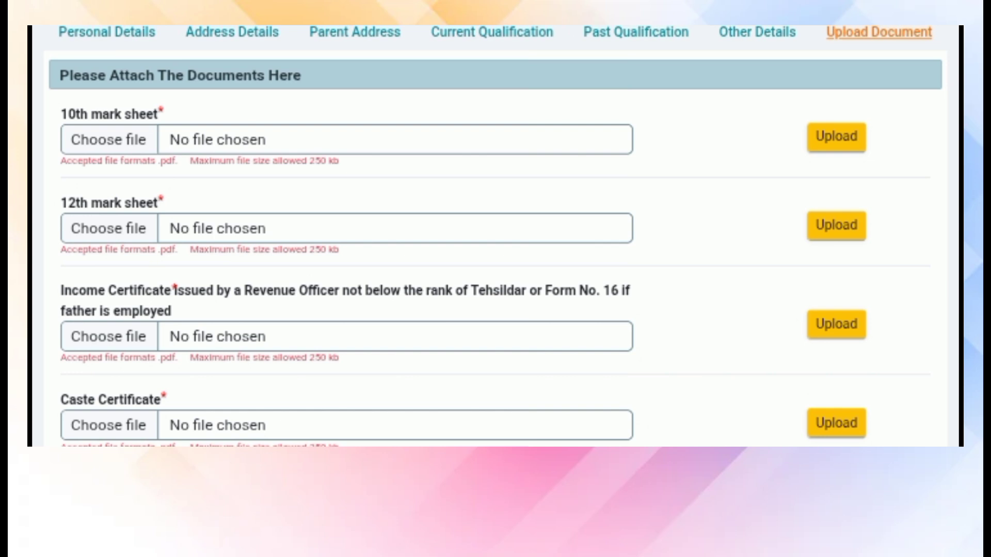
{"action": "scroll", "coordinate": [686, 250], "scroll_direction": "down", "scroll_amount": 1}
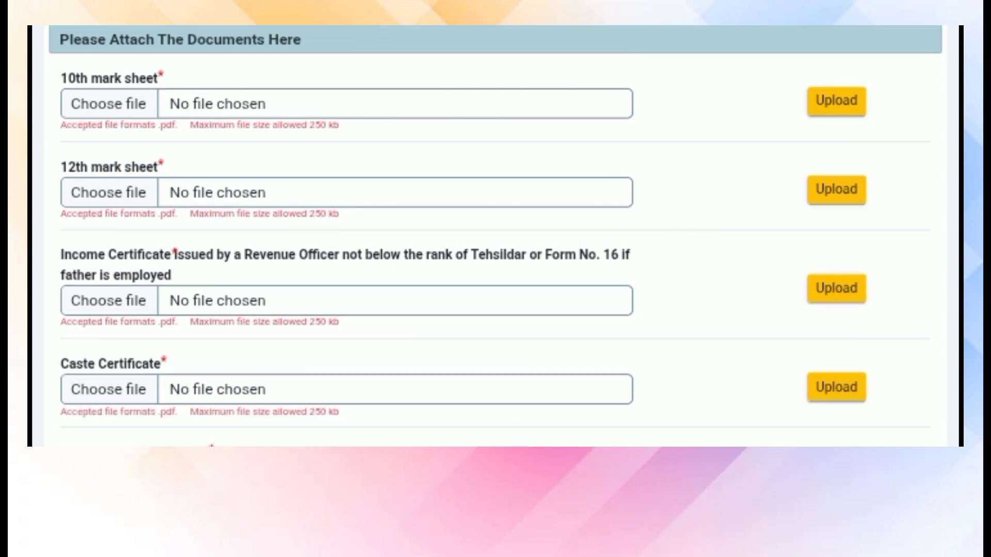
{"action": "scroll", "coordinate": [457, 254], "scroll_direction": "up", "scroll_amount": 1}
{"action": "left_click_drag", "start_coordinate": [721, 233], "coordinate": [761, 230]}
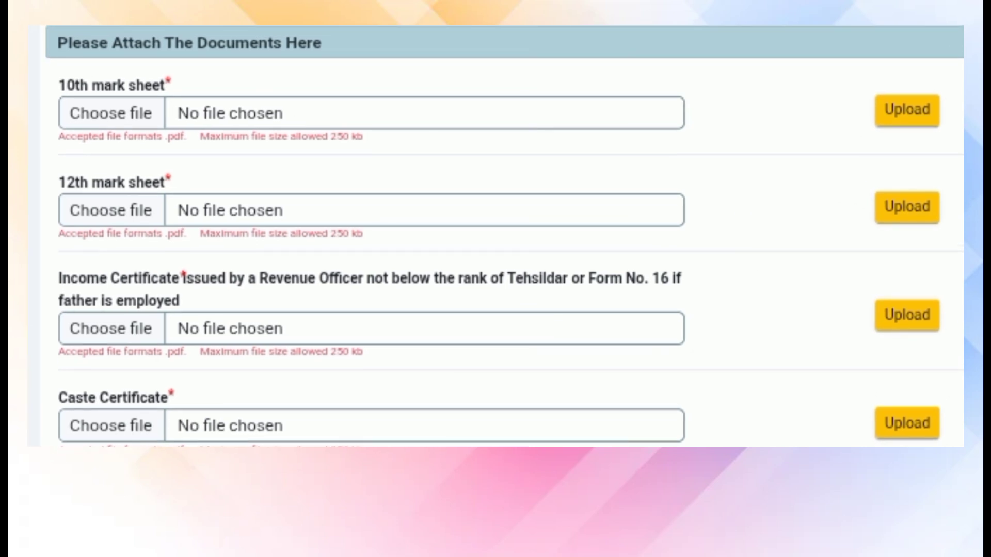
{"action": "scroll", "coordinate": [503, 236], "scroll_direction": "down", "scroll_amount": 2}
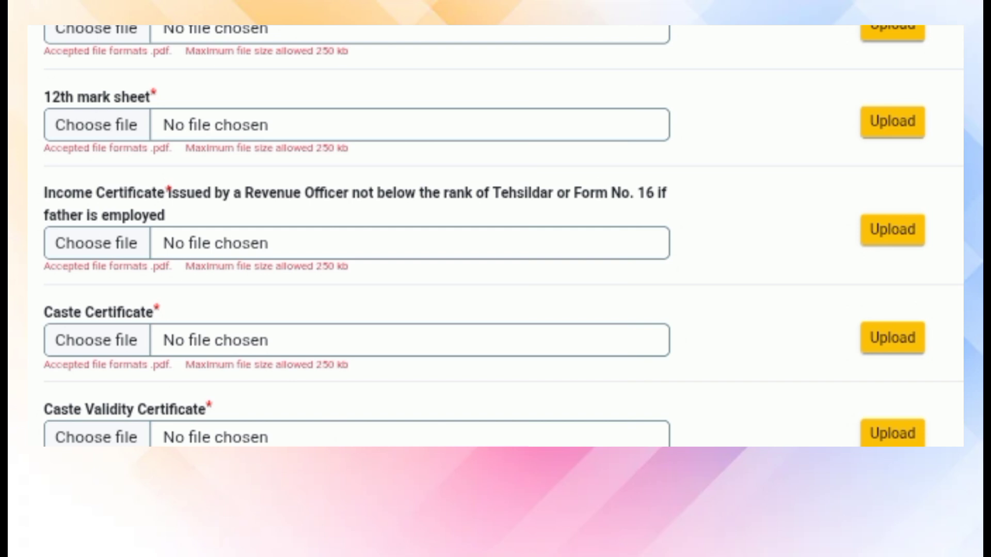
{"action": "scroll", "coordinate": [496, 236], "scroll_direction": "down", "scroll_amount": 2}
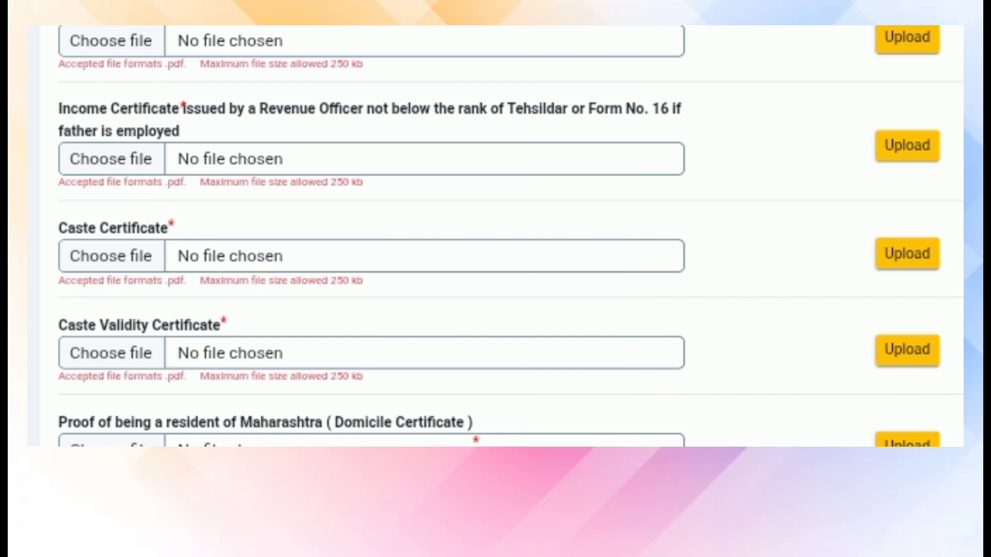
{"action": "scroll", "coordinate": [495, 236], "scroll_direction": "down", "scroll_amount": 1}
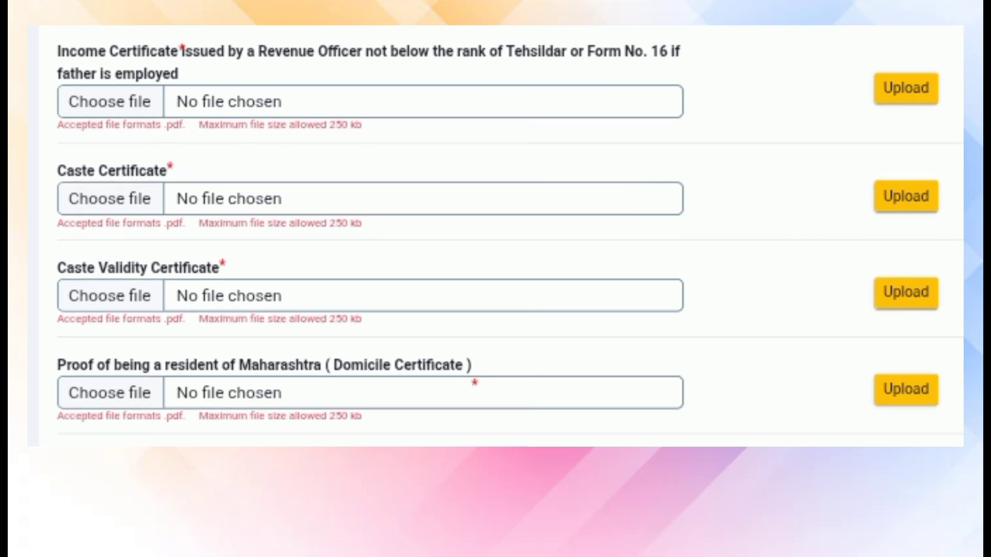
Examine the upload fields for the caste validity, domicile and school leaving certificates, the bonafide or admission fee receipt and the GAP certificate.
{"action": "scroll", "coordinate": [496, 236], "scroll_direction": "down", "scroll_amount": 2}
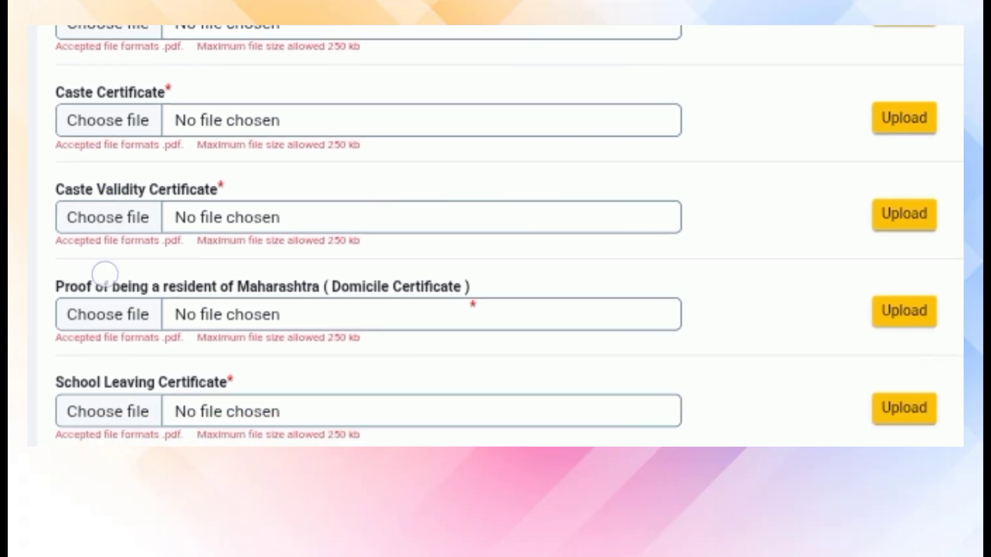
{"action": "scroll", "coordinate": [104, 277], "scroll_direction": "down", "scroll_amount": 2}
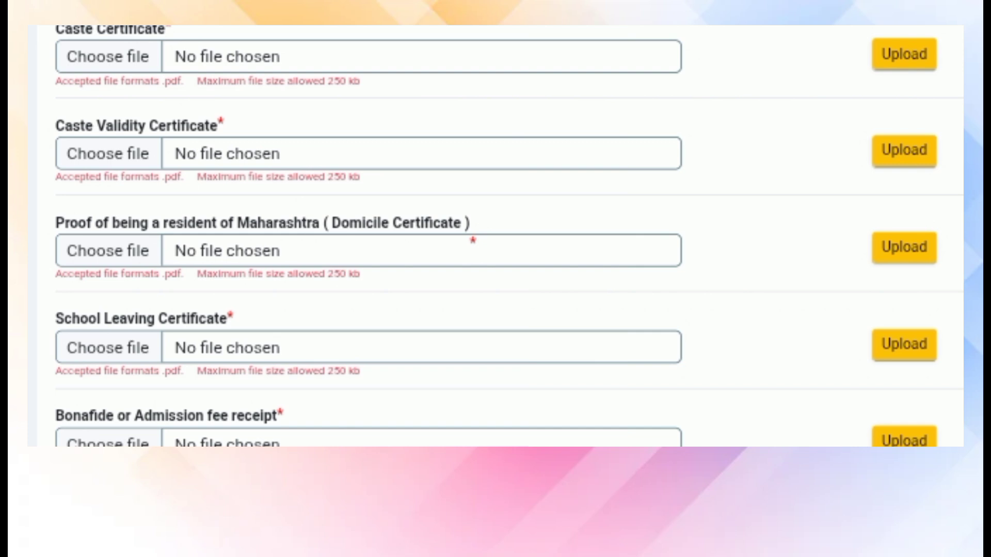
{"action": "scroll", "coordinate": [495, 236], "scroll_direction": "down", "scroll_amount": 2}
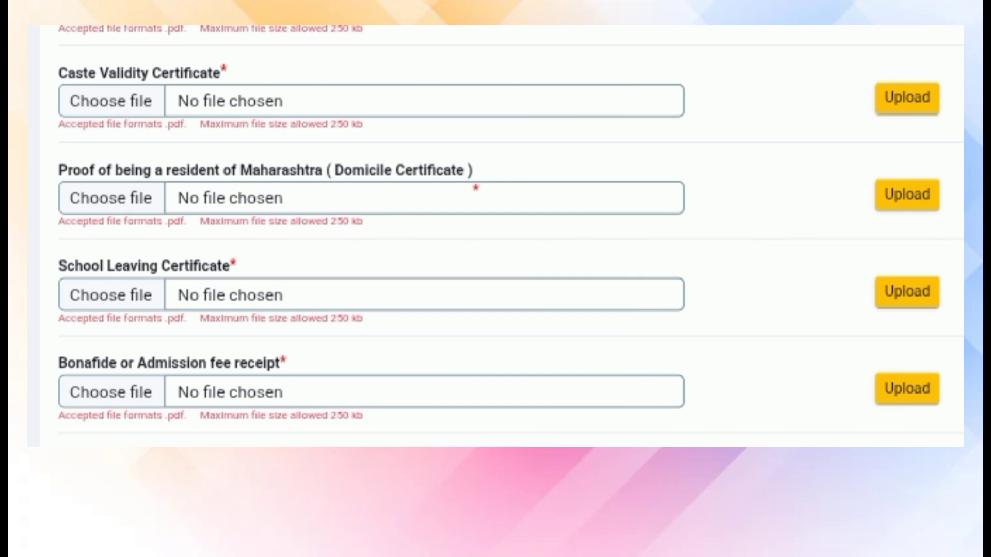
{"action": "scroll", "coordinate": [495, 236], "scroll_direction": "down", "scroll_amount": 1}
{"action": "scroll", "coordinate": [495, 236], "scroll_direction": "down", "scroll_amount": 1}
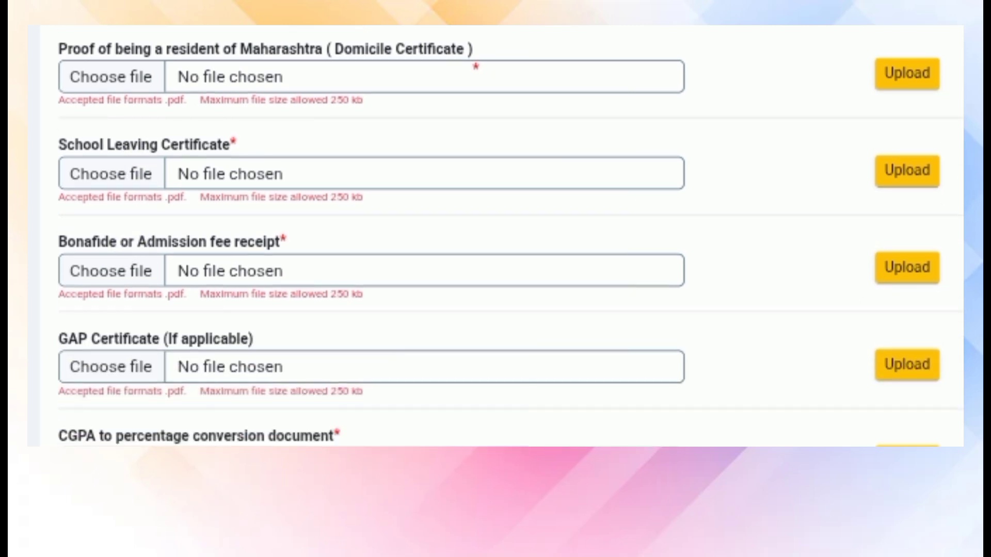
{"action": "scroll", "coordinate": [495, 236], "scroll_direction": "down", "scroll_amount": 1}
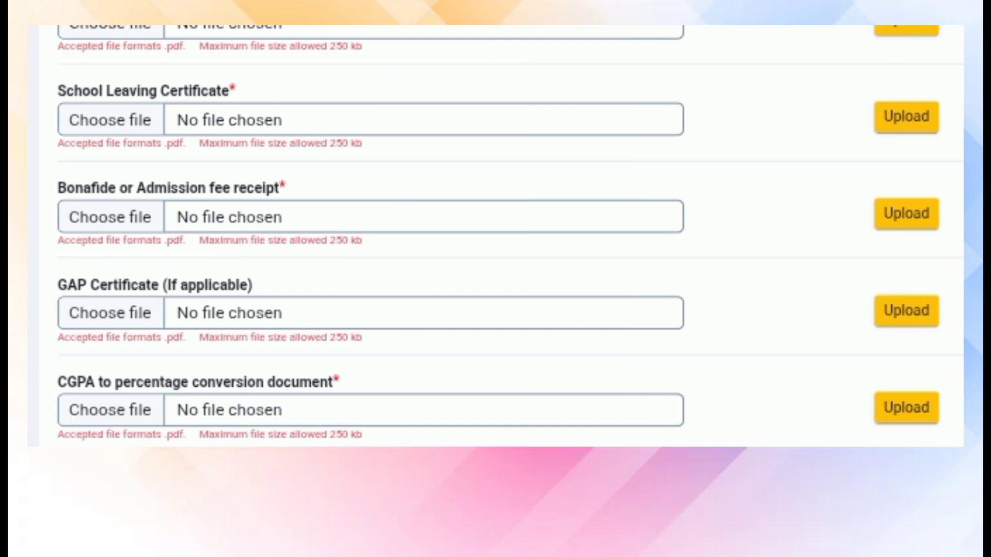
{"action": "scroll", "coordinate": [496, 235], "scroll_direction": "down", "scroll_amount": 1}
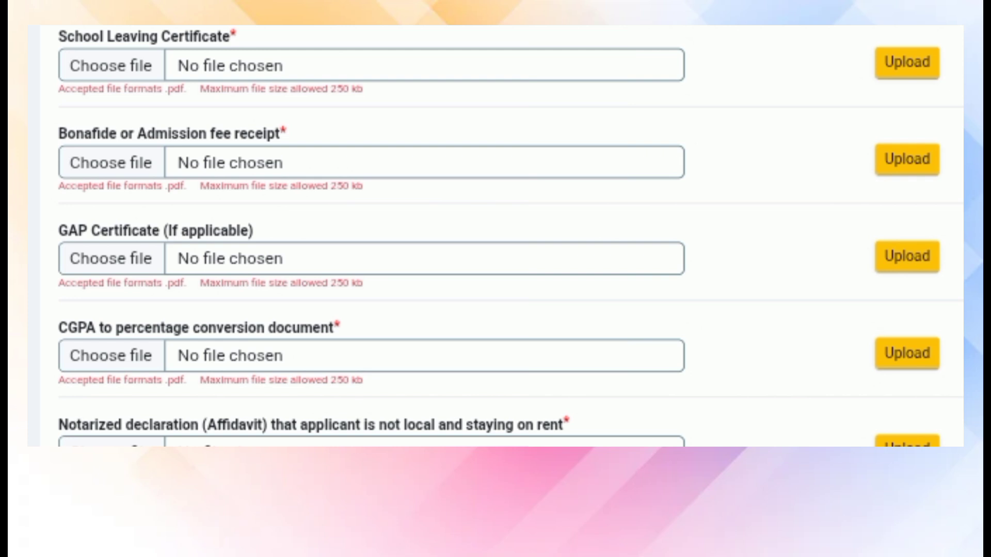
{"action": "scroll", "coordinate": [495, 236], "scroll_direction": "down", "scroll_amount": 1}
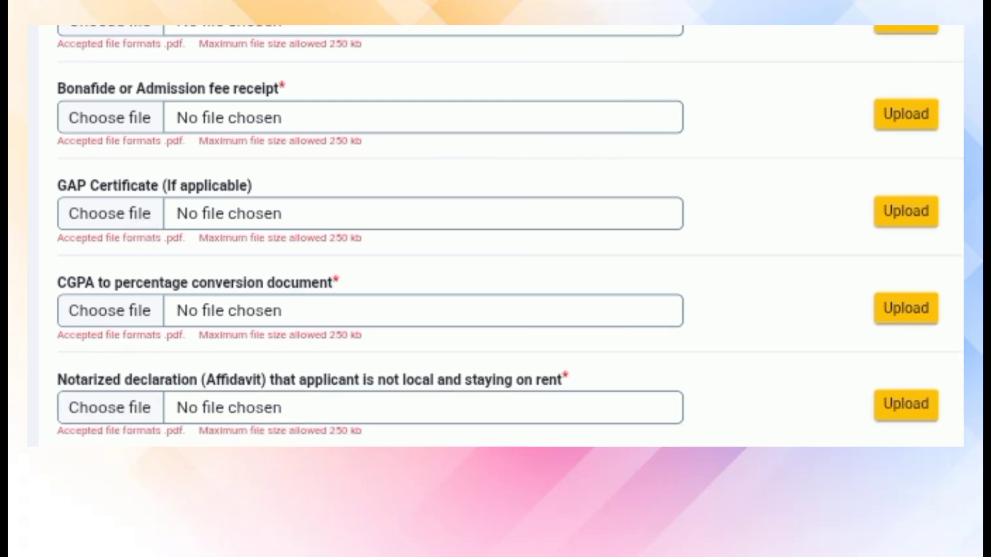
Read through the remaining upload fields, from the CGPA conversion document and affidavits to college attendance, house owner's document and rent receipt.
{"action": "scroll", "coordinate": [111, 203], "scroll_direction": "down", "scroll_amount": 2}
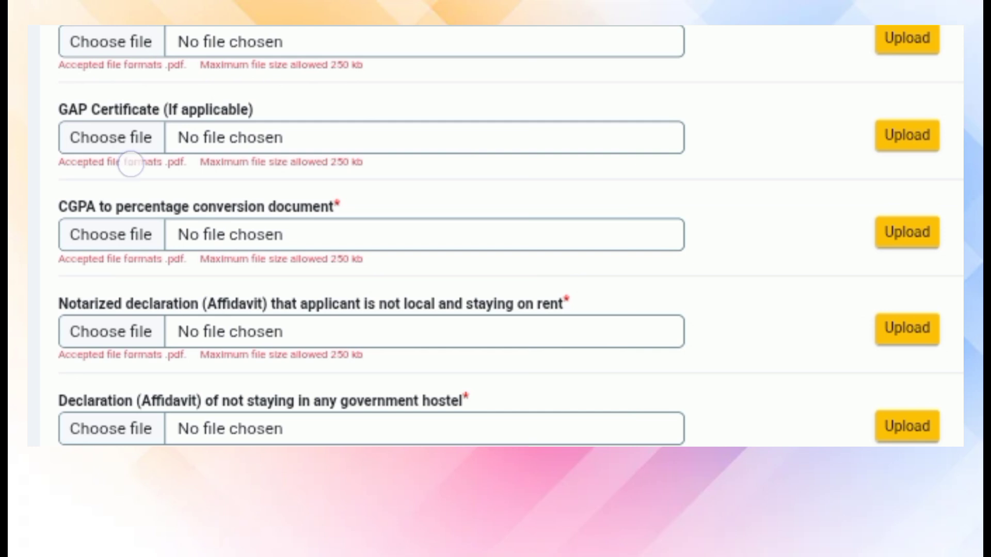
{"action": "scroll", "coordinate": [128, 161], "scroll_direction": "down", "scroll_amount": 1}
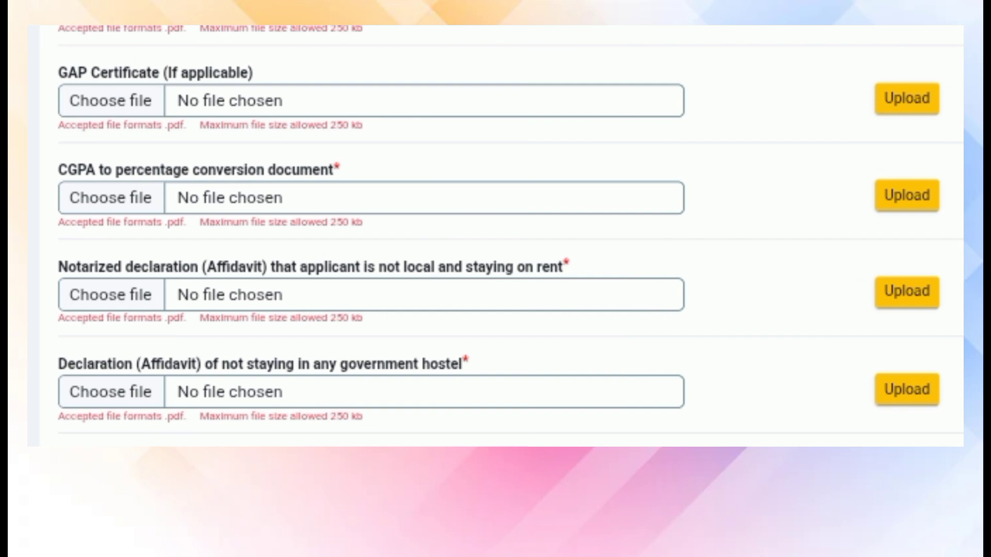
{"action": "scroll", "coordinate": [148, 261], "scroll_direction": "down", "scroll_amount": 2}
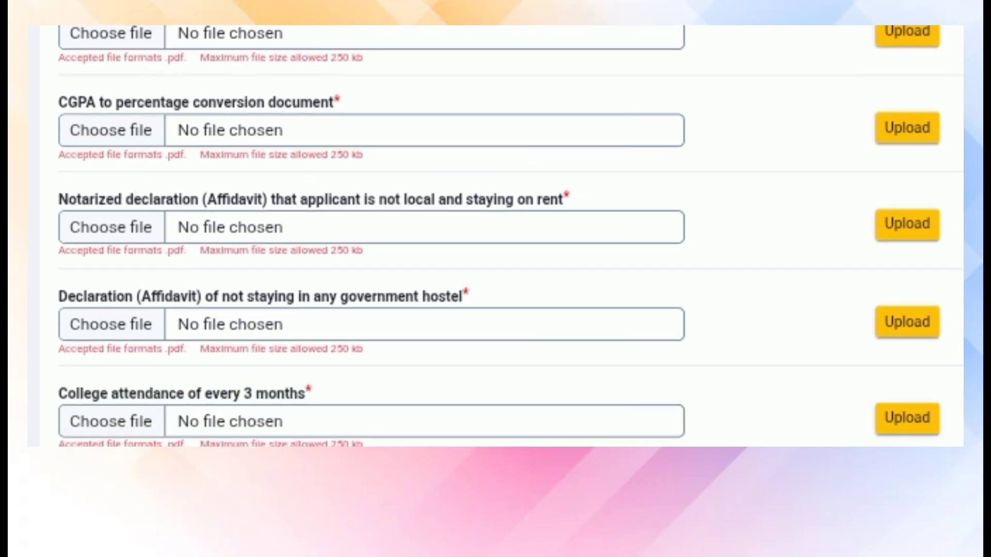
{"action": "scroll", "coordinate": [210, 409], "scroll_direction": "down", "scroll_amount": 7}
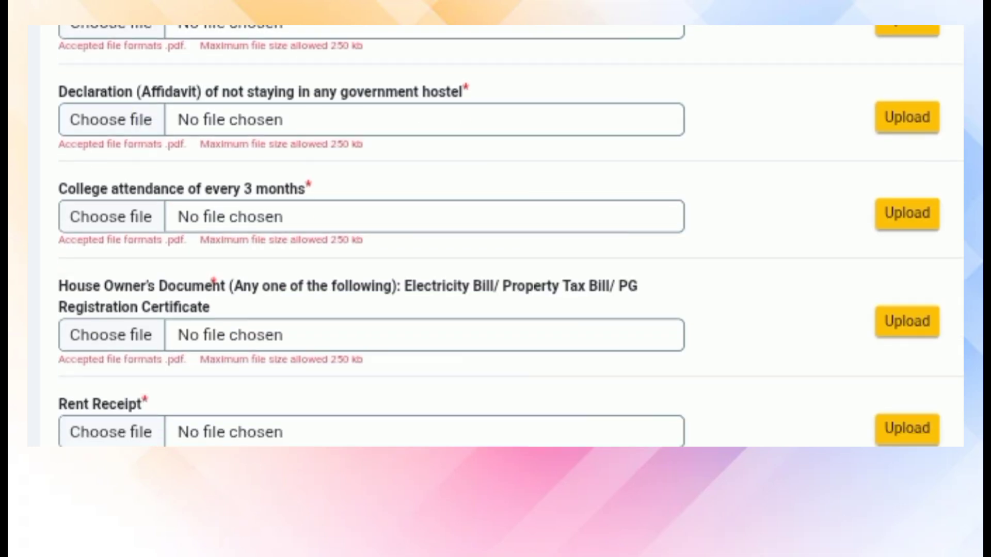
{"action": "scroll", "coordinate": [510, 236], "scroll_direction": "down", "scroll_amount": 1}
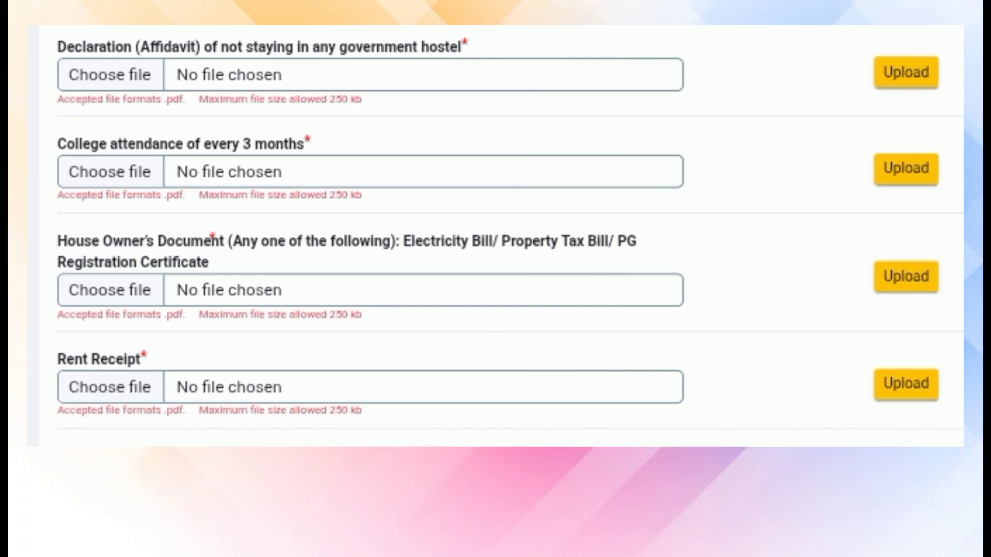
{"action": "scroll", "coordinate": [142, 116], "scroll_direction": "down", "scroll_amount": 2}
{"action": "scroll", "coordinate": [103, 193], "scroll_direction": "down", "scroll_amount": 2}
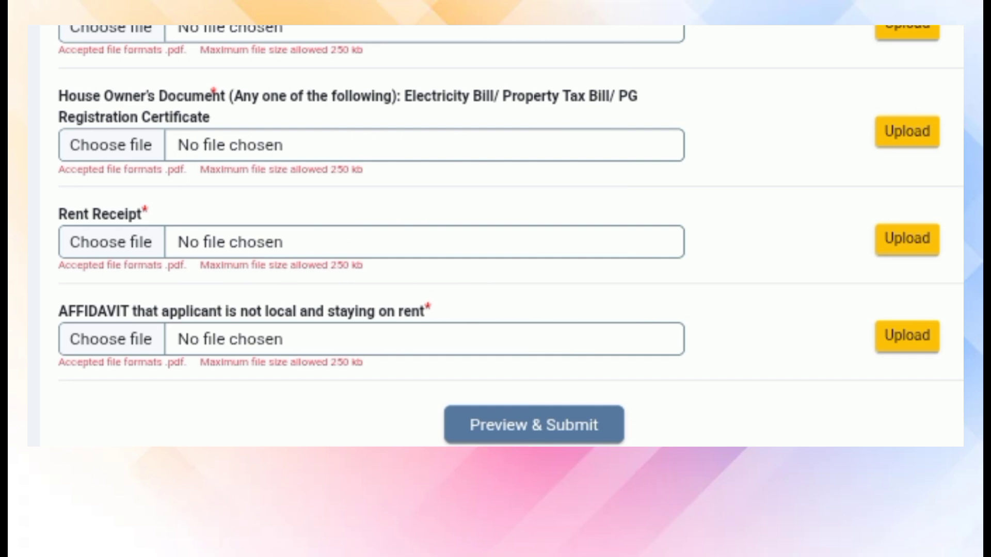
Re-read the enlarged affidavit fields on renting and not staying in a government hostel, along with the attendance and rent document fields.
{"action": "scroll", "coordinate": [200, 267], "scroll_direction": "up", "scroll_amount": 6}
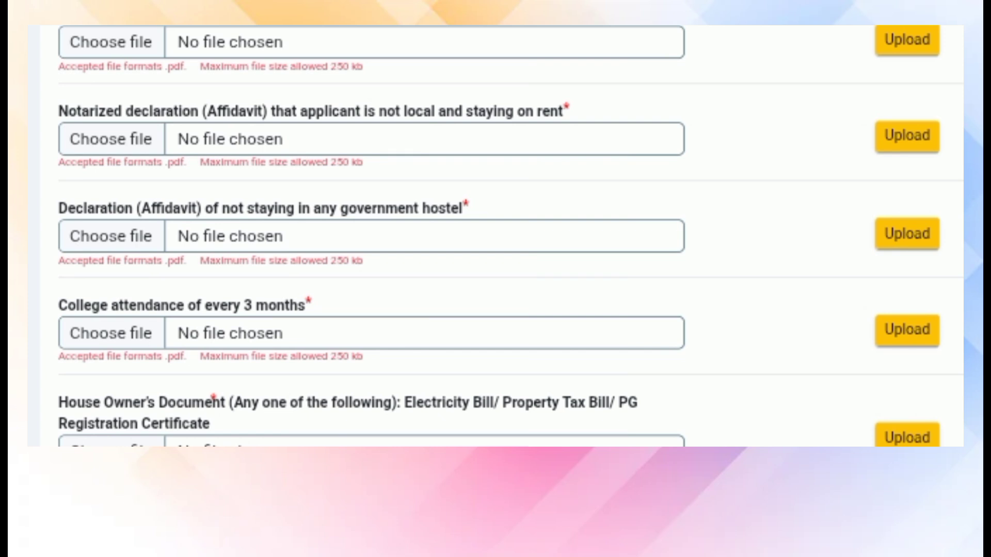
{"action": "left_click_drag", "start_coordinate": [450, 248], "coordinate": [625, 294]}
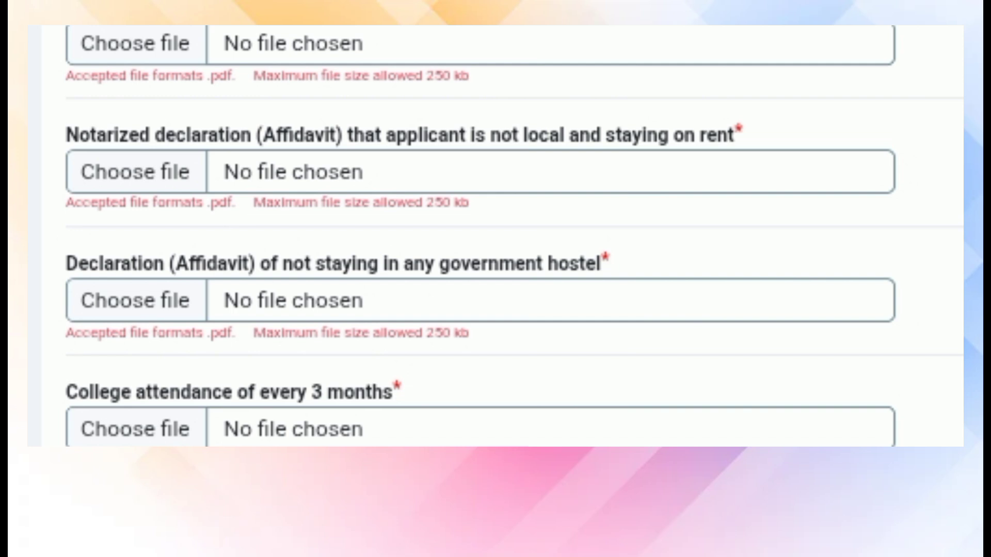
{"action": "scroll", "coordinate": [189, 185], "scroll_direction": "down", "scroll_amount": 1}
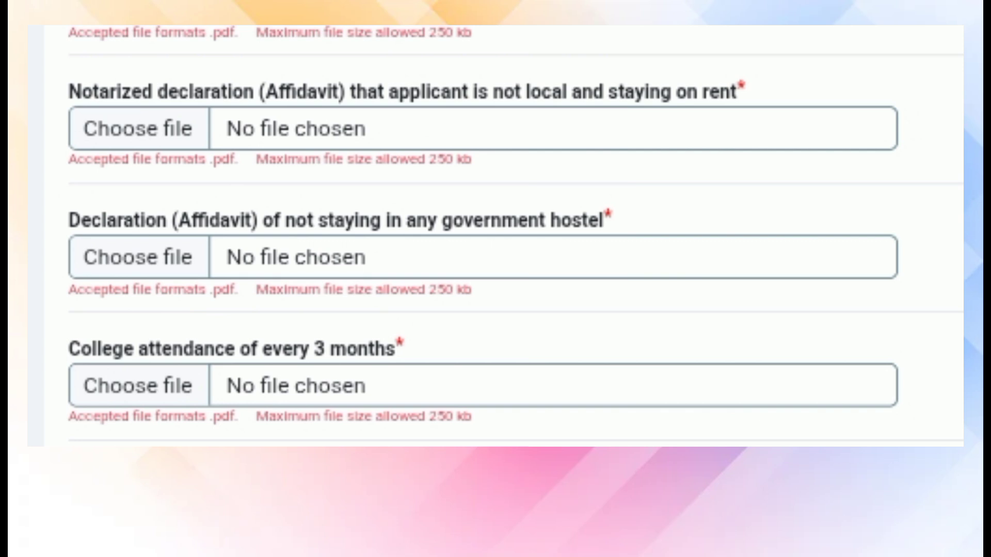
{"action": "scroll", "coordinate": [563, 289], "scroll_direction": "down", "scroll_amount": 2}
{"action": "scroll", "coordinate": [655, 298], "scroll_direction": "down", "scroll_amount": 3}
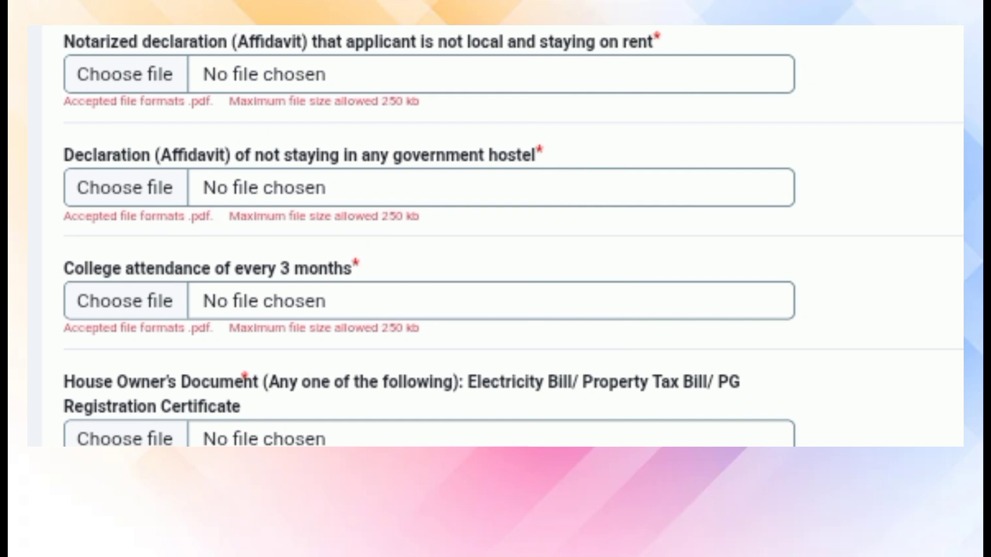
{"action": "scroll", "coordinate": [568, 88], "scroll_direction": "down", "scroll_amount": 5}
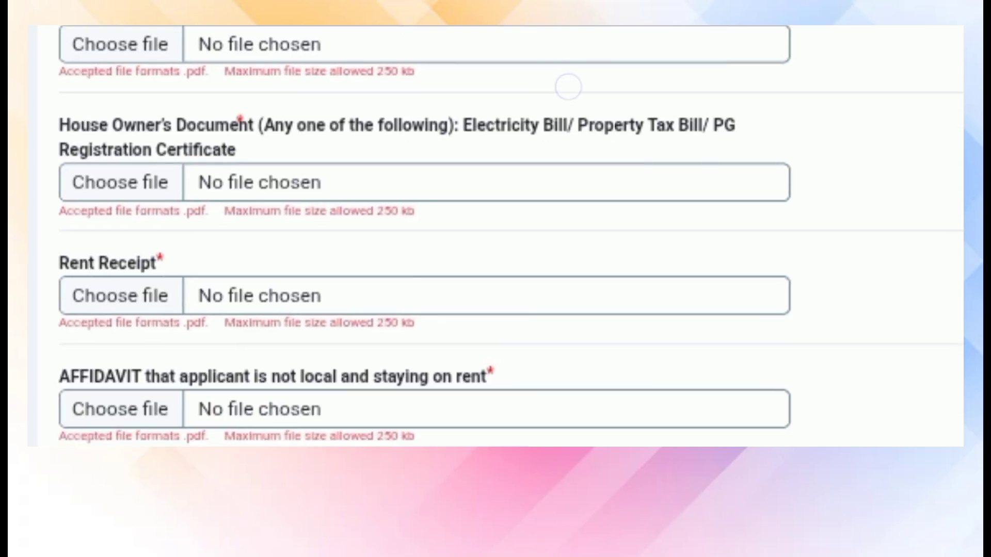
{"action": "scroll", "coordinate": [587, 260], "scroll_direction": "up", "scroll_amount": 2}
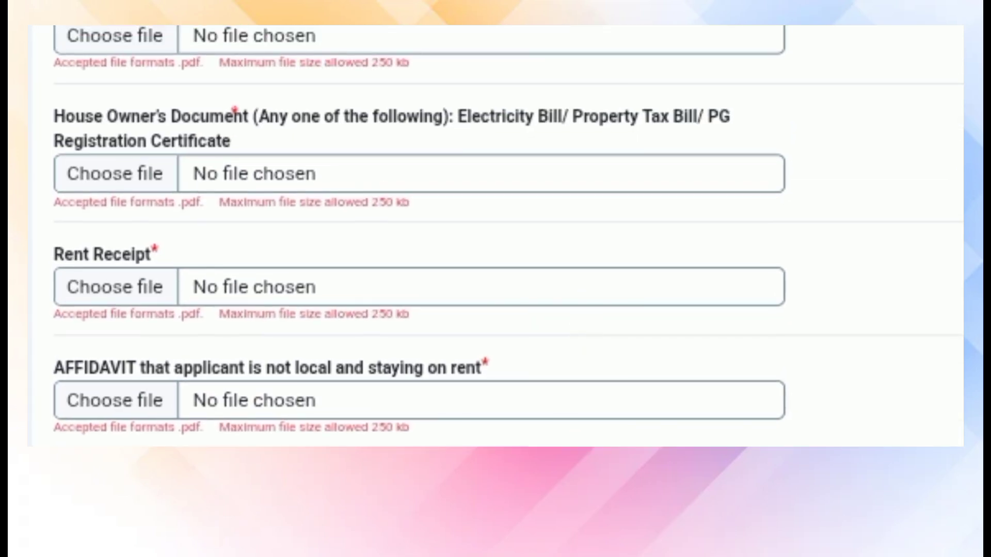
{"action": "scroll", "coordinate": [569, 299], "scroll_direction": "up", "scroll_amount": 6}
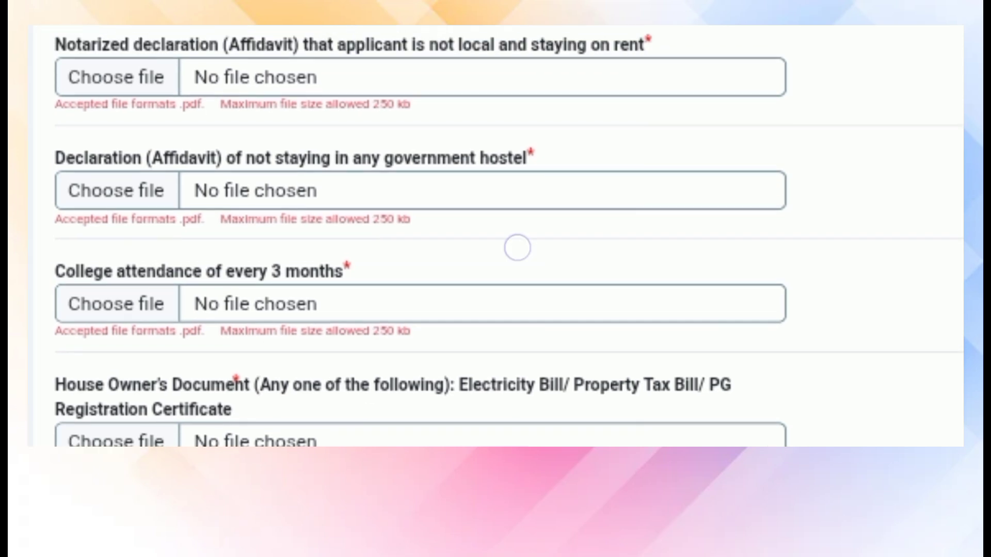
{"action": "scroll", "coordinate": [542, 248], "scroll_direction": "up", "scroll_amount": 1}
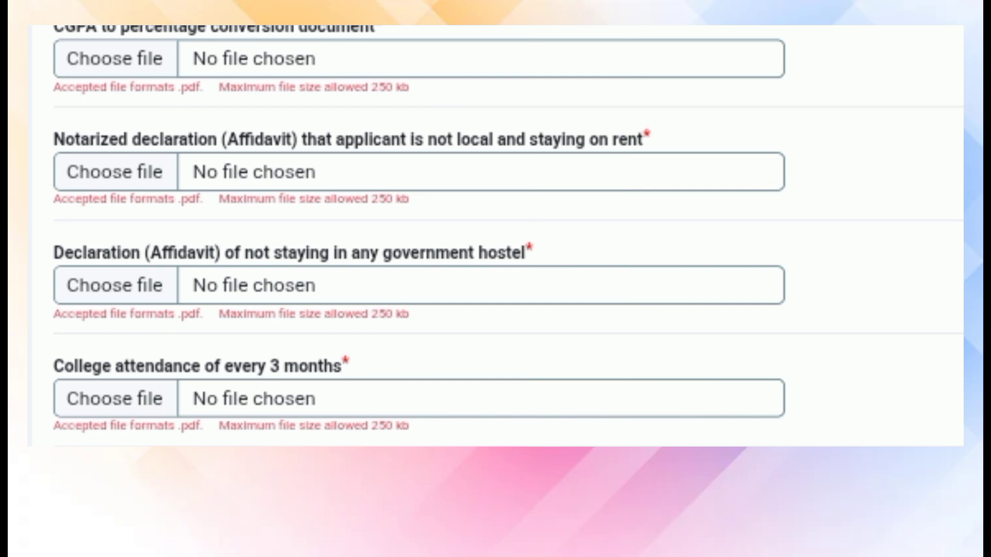
Recheck the overall list of required documents between the caste validity certificate and the rent receipt.
{"action": "left_click_drag", "start_coordinate": [538, 291], "coordinate": [511, 244]}
{"action": "scroll", "coordinate": [584, 225], "scroll_direction": "down", "scroll_amount": 3}
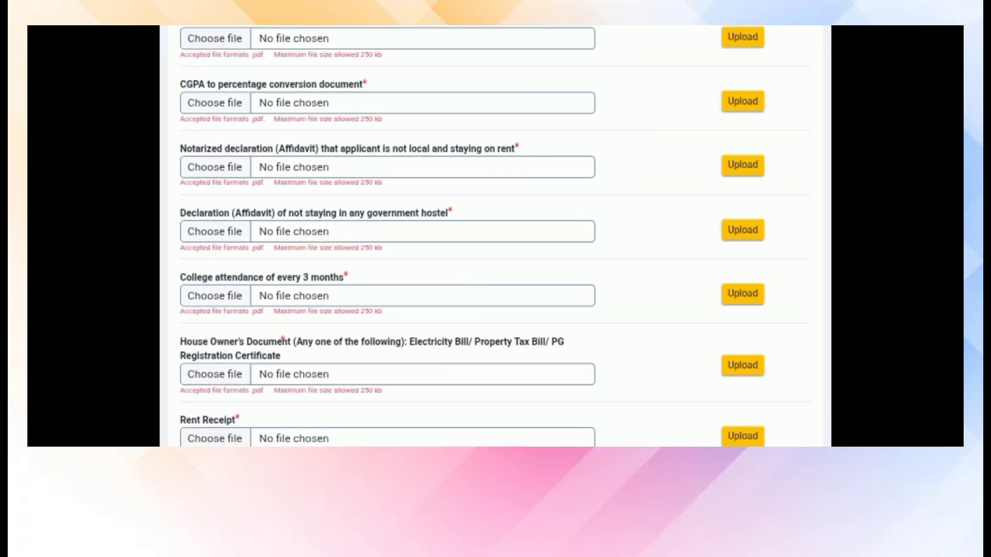
{"action": "scroll", "coordinate": [495, 238], "scroll_direction": "up", "scroll_amount": 2}
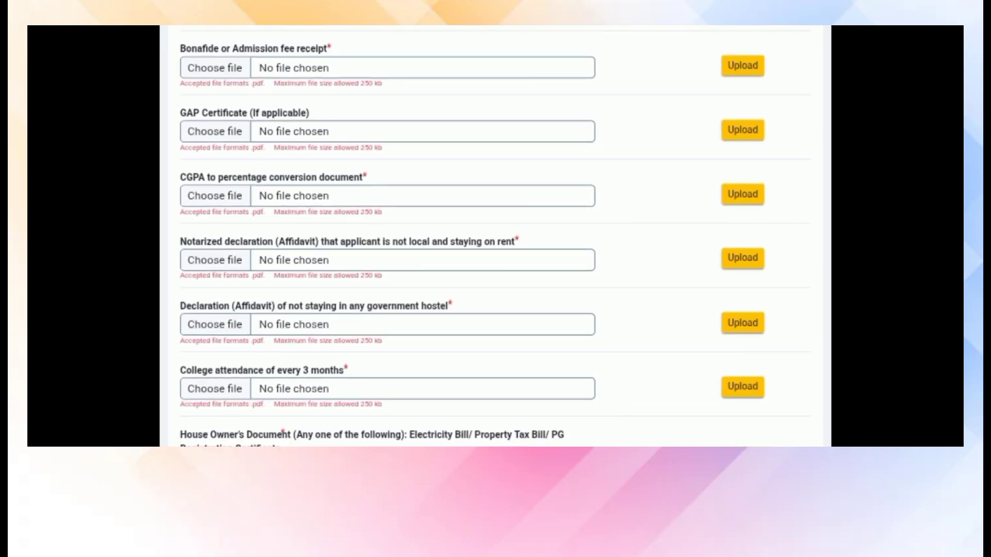
{"action": "scroll", "coordinate": [496, 238], "scroll_direction": "up", "scroll_amount": 2}
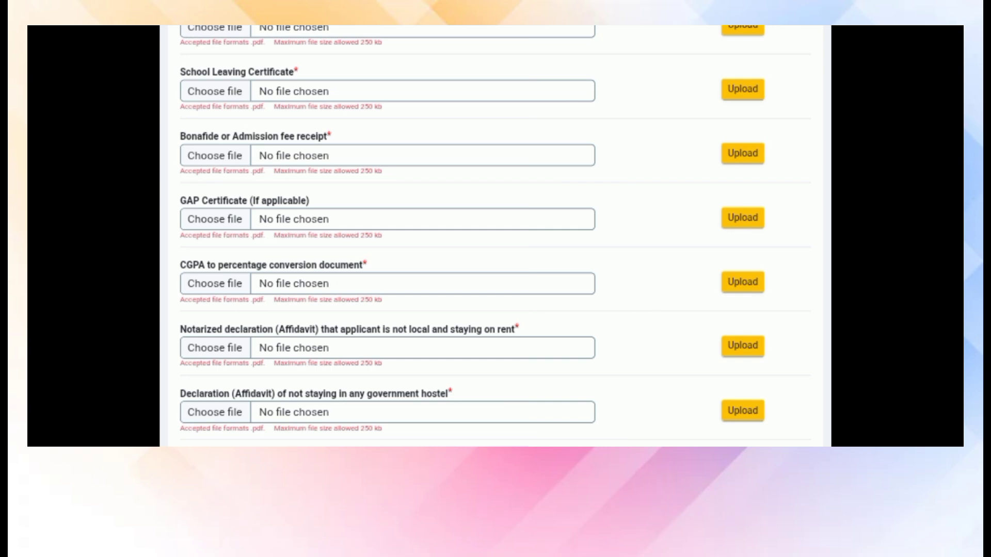
{"action": "scroll", "coordinate": [495, 237], "scroll_direction": "up", "scroll_amount": 2}
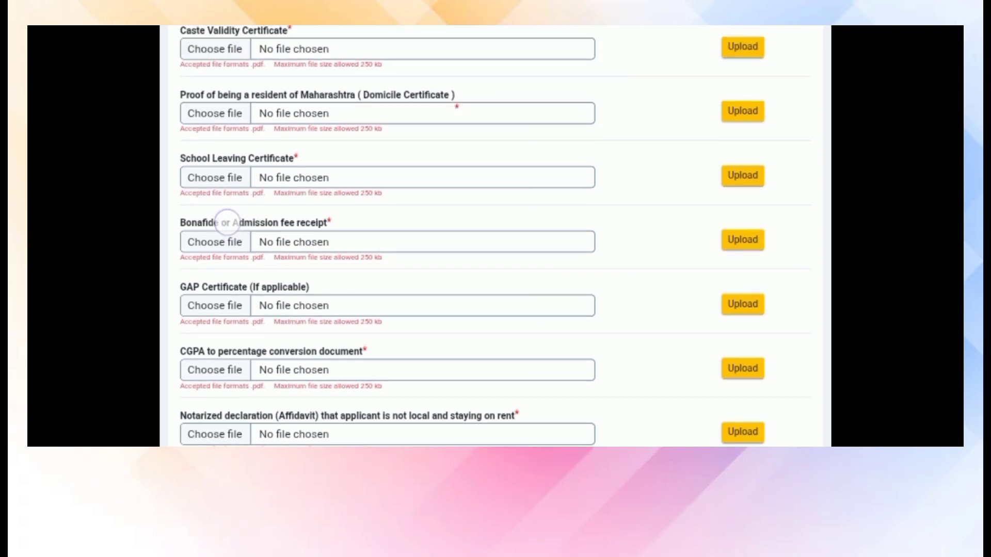
{"action": "scroll", "coordinate": [495, 237], "scroll_direction": "down", "scroll_amount": 6}
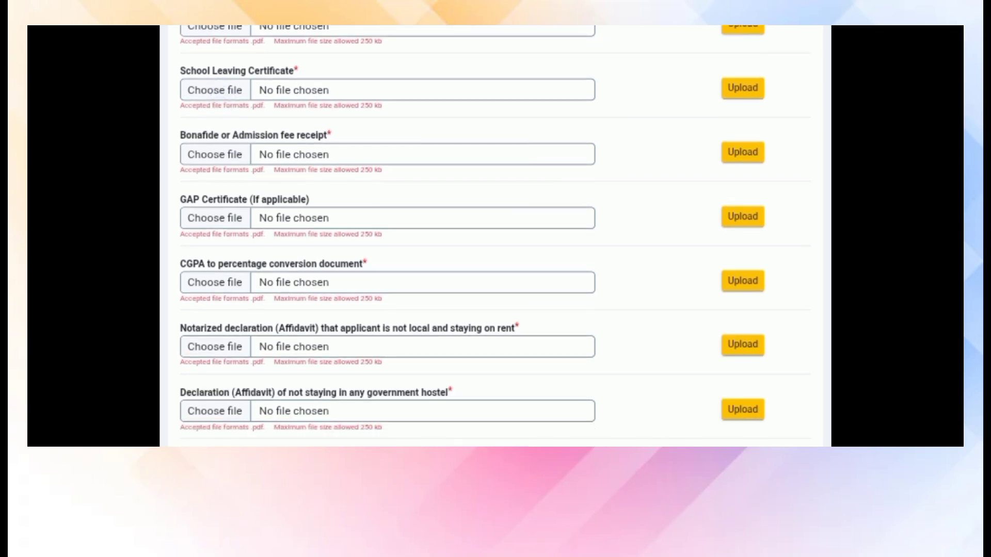